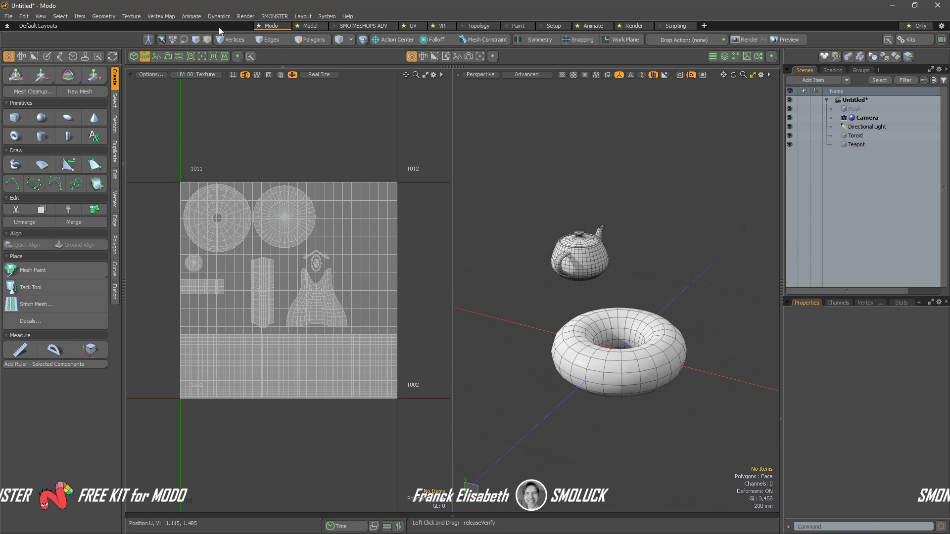
- Open the SMONSTER batch export to LXL mesh preset dialog and move it clear of the teapot and torus
click(287, 18)
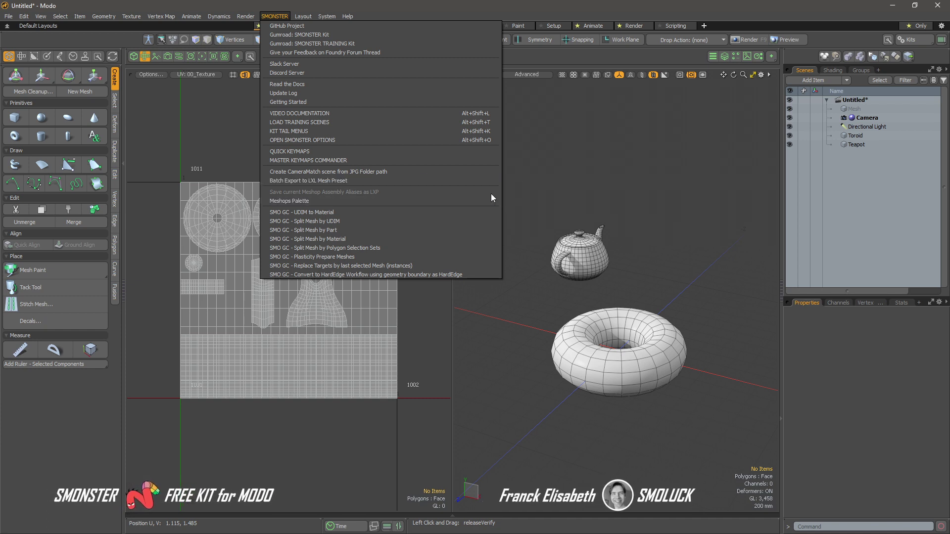
click(483, 181)
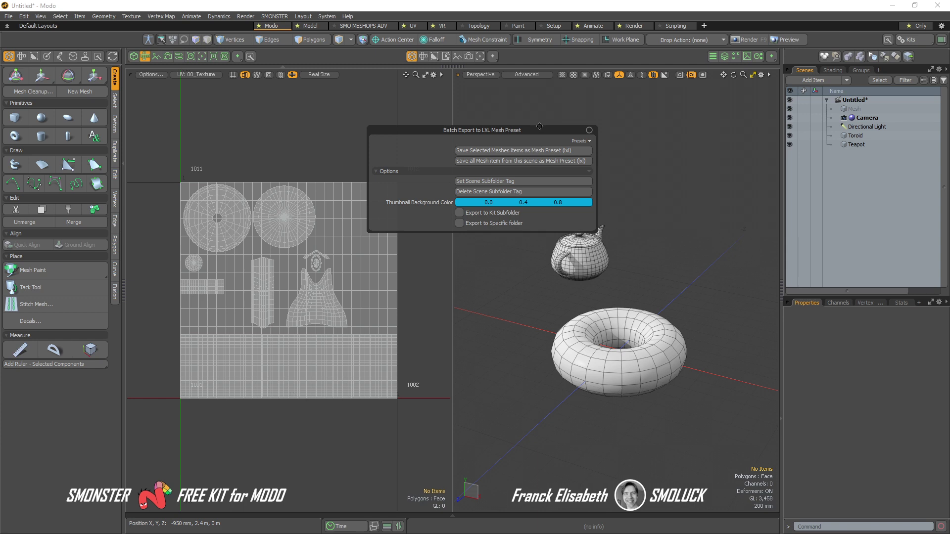
drag(539, 126, 678, 93)
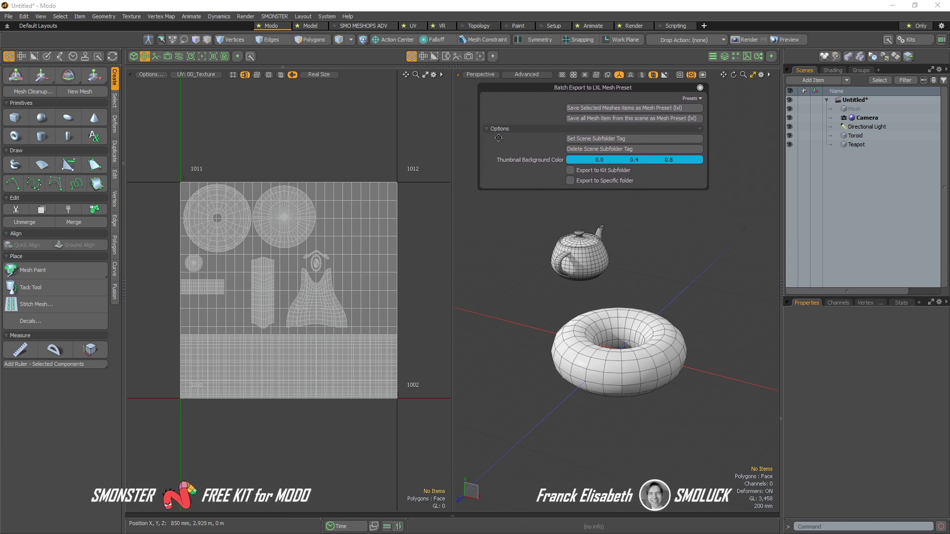
drag(564, 97, 549, 98)
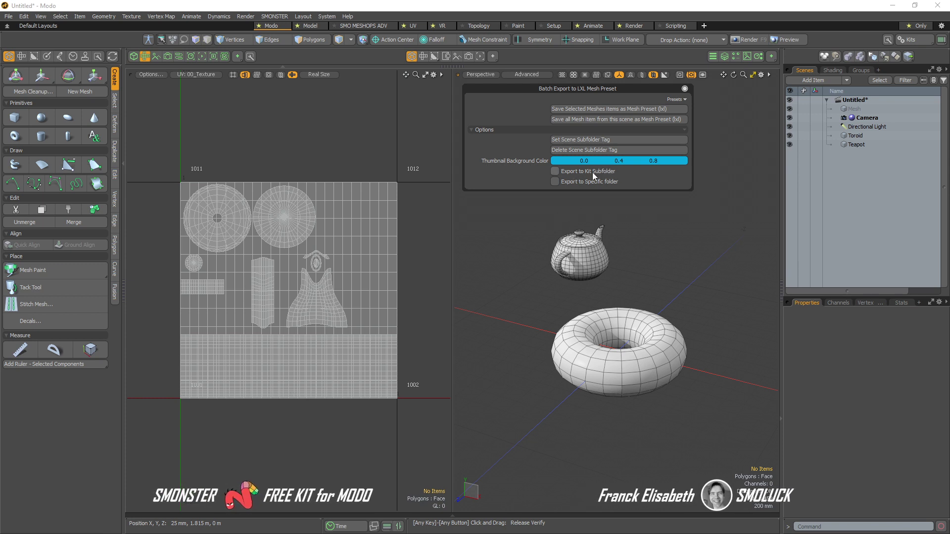
- Remove the LXLT tag from the scene item's tags
click(865, 101)
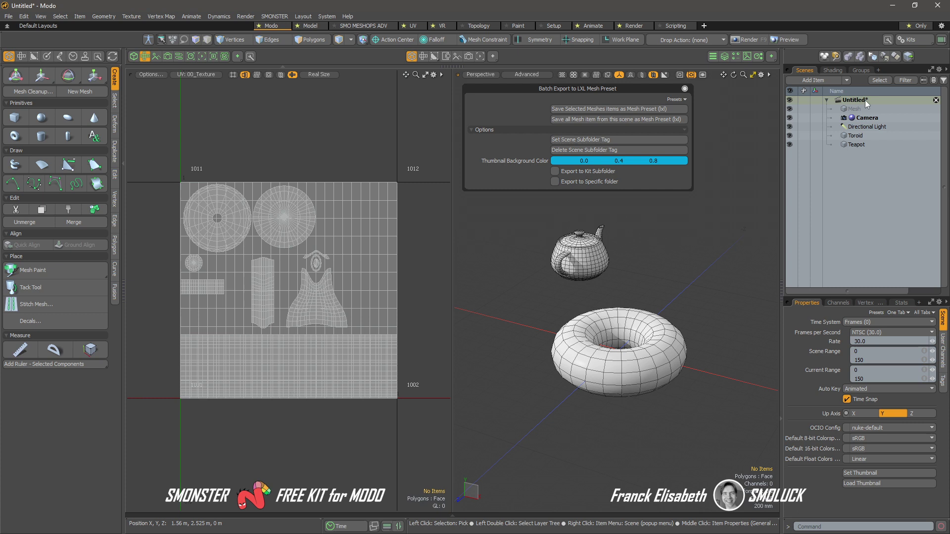
click(942, 380)
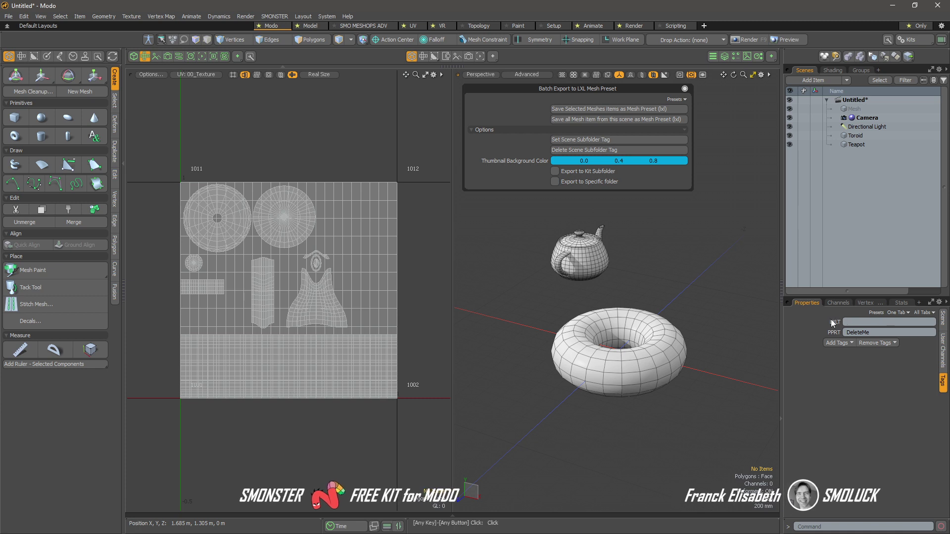
click(888, 343)
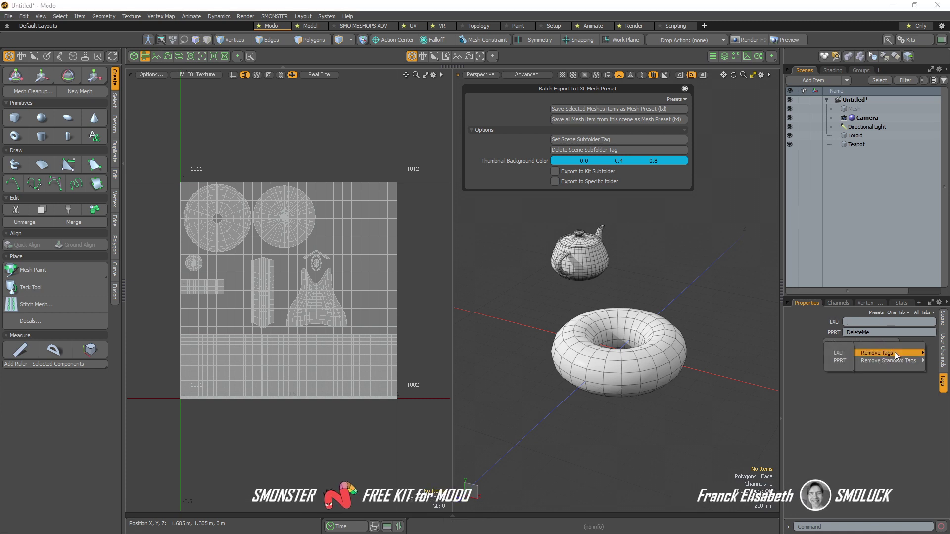
mouse_move(862, 361)
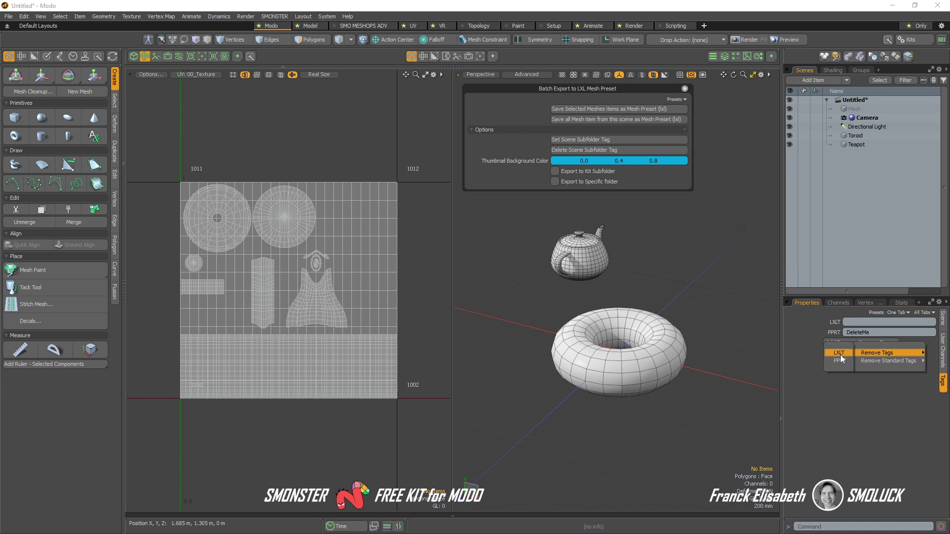
click(829, 361)
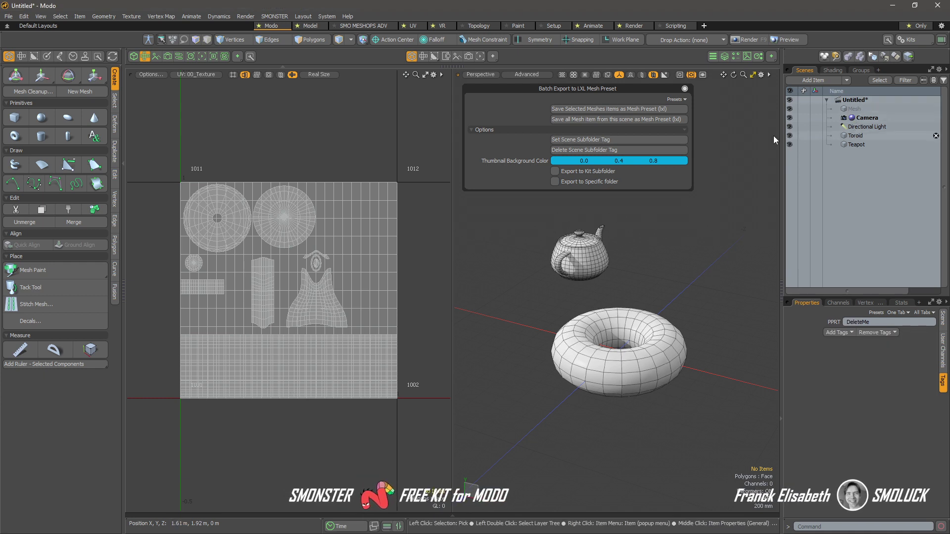
- Set the scene subfolder tag for the presets to a first name, check it in the scene's tags, and enable exporting to the kit subfolder
click(607, 140)
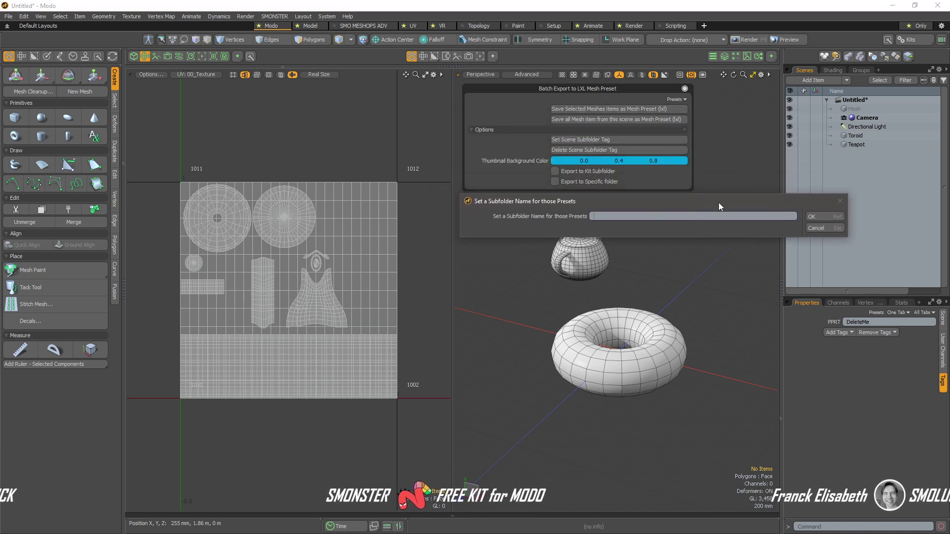
text(Tyler)
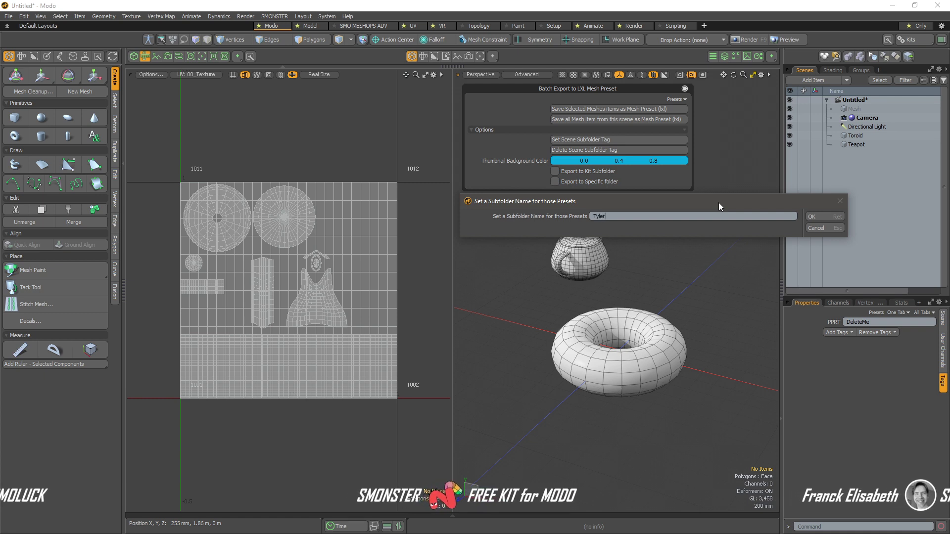
key(Return)
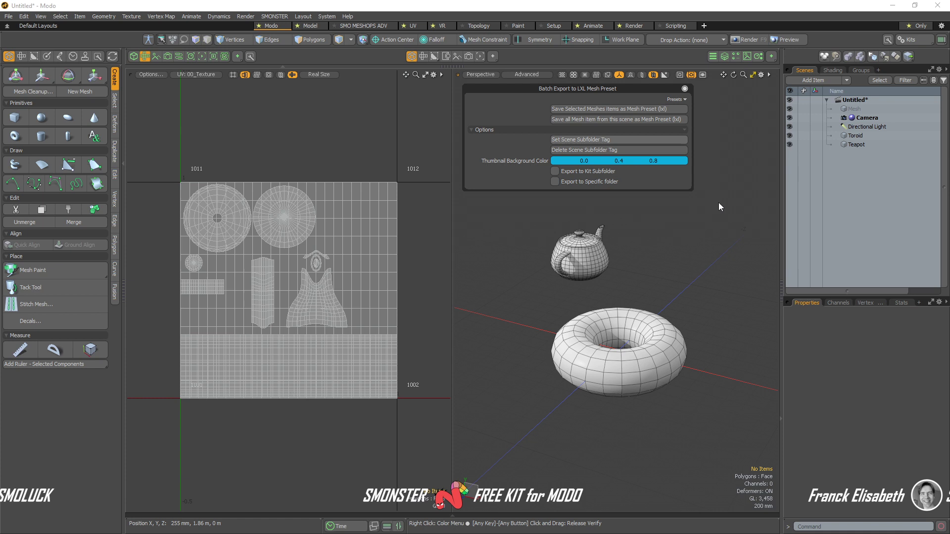
click(899, 100)
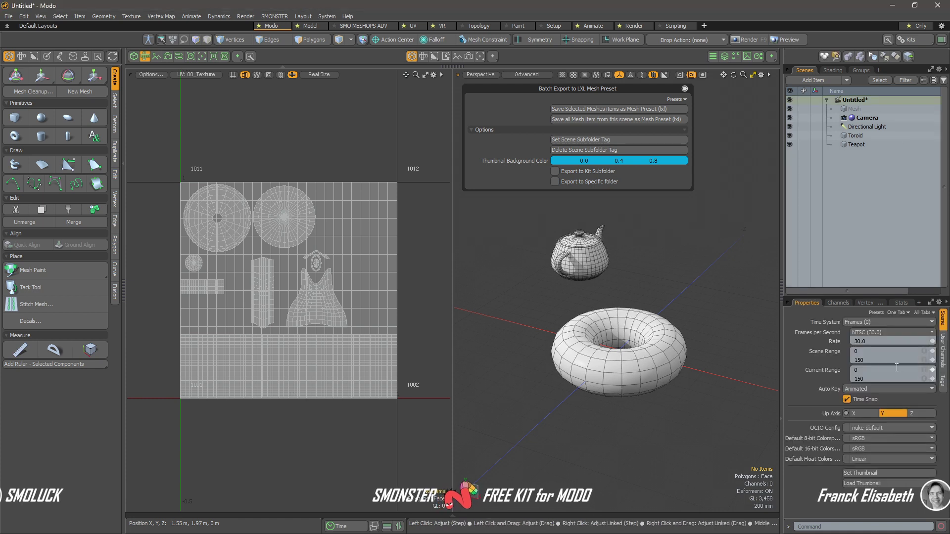
click(941, 381)
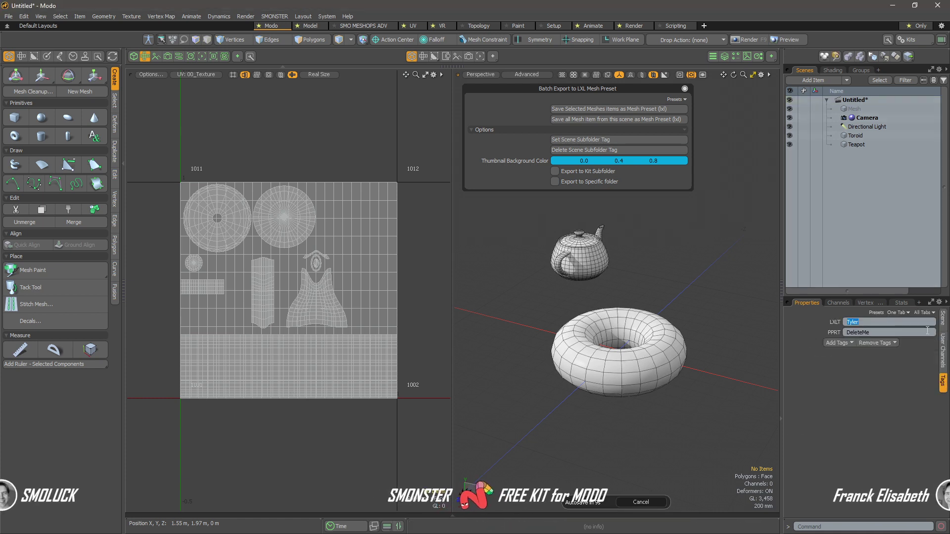
click(593, 171)
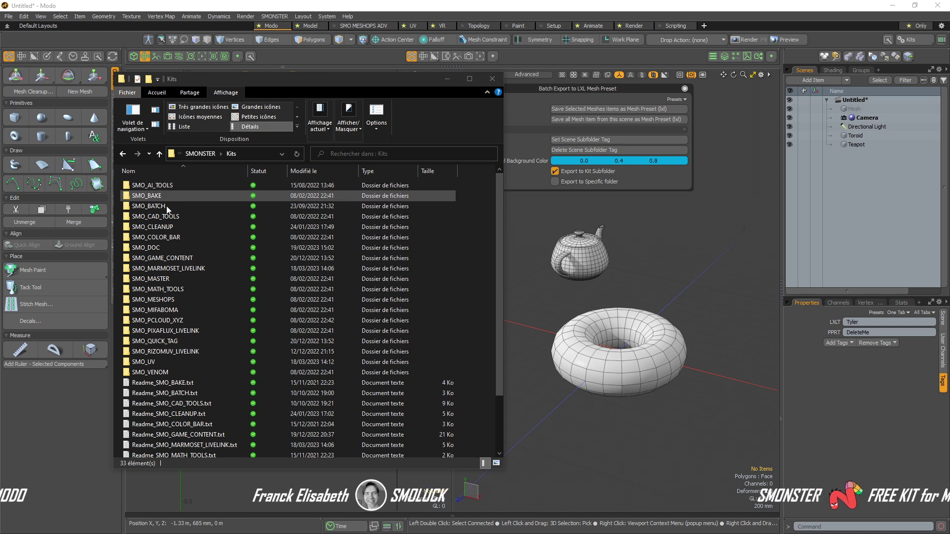
- In File Explorer, browse the kit folders down through SMO_GAME_CONTENT, SMOGC_Presets and Assets to the Meshes folder
click(173, 260)
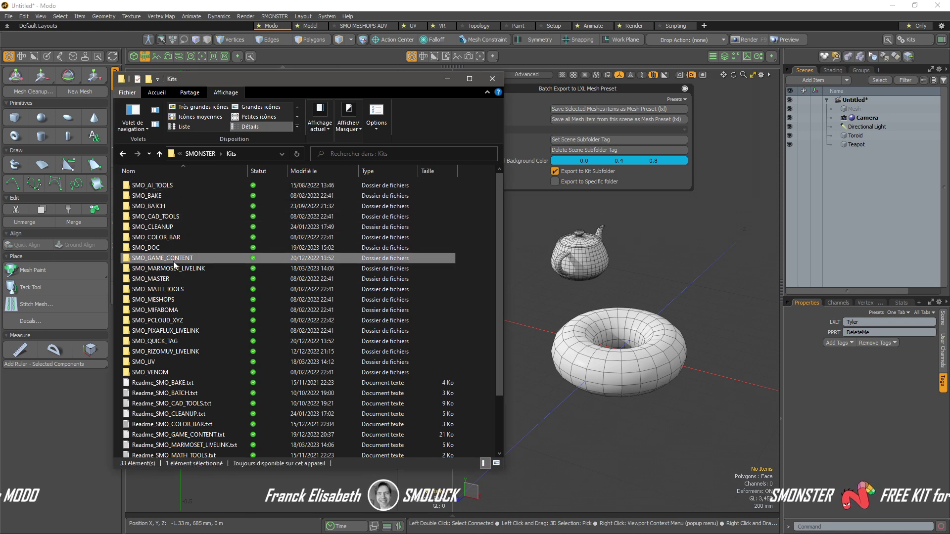
double_click(177, 259)
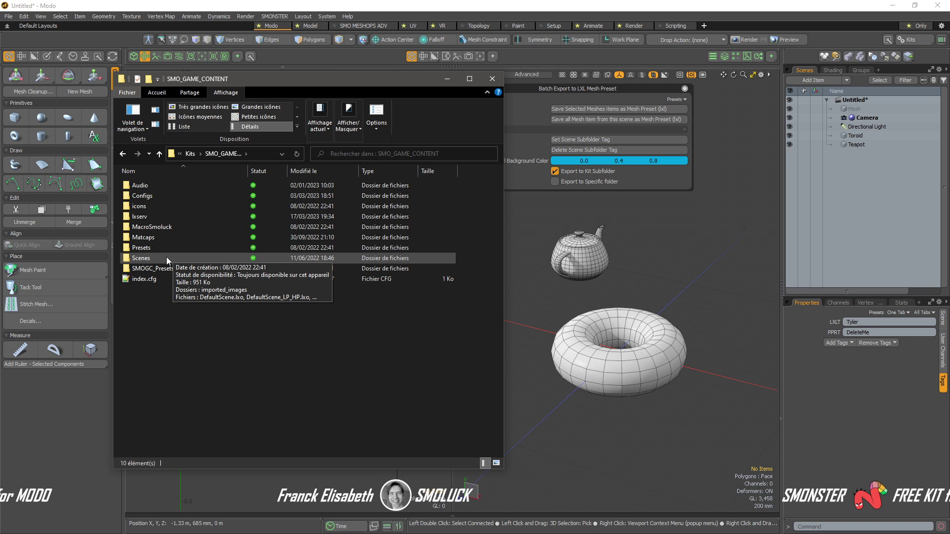
click(171, 268)
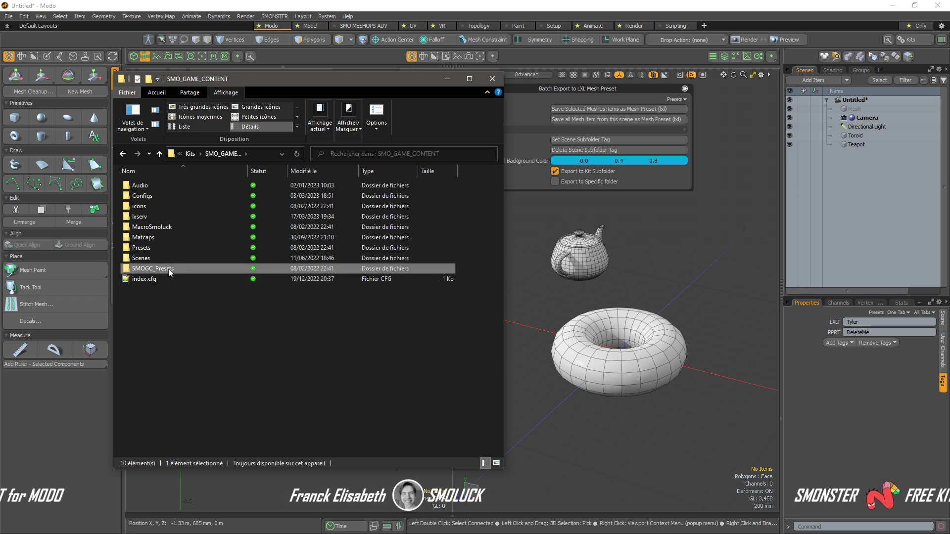
double_click(170, 271)
click(156, 184)
double_click(161, 184)
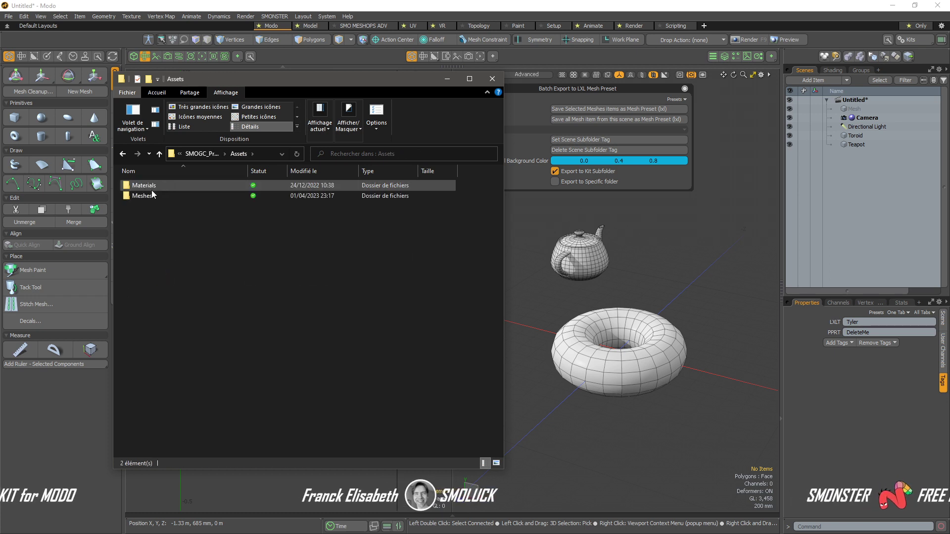
click(173, 198)
double_click(189, 198)
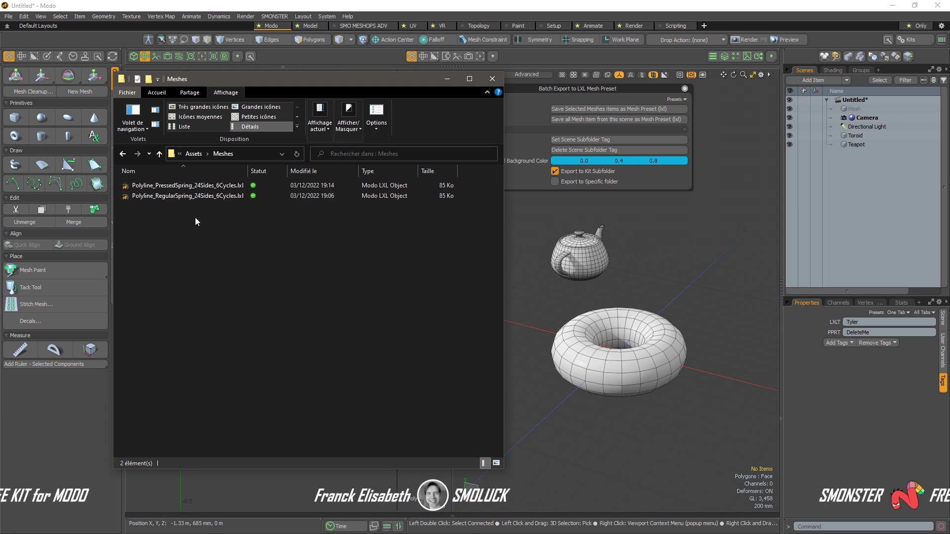
- Return to Modo and examine the SMOGC_Presets Meshes directory in the preset browser, then close the browser
click(639, 275)
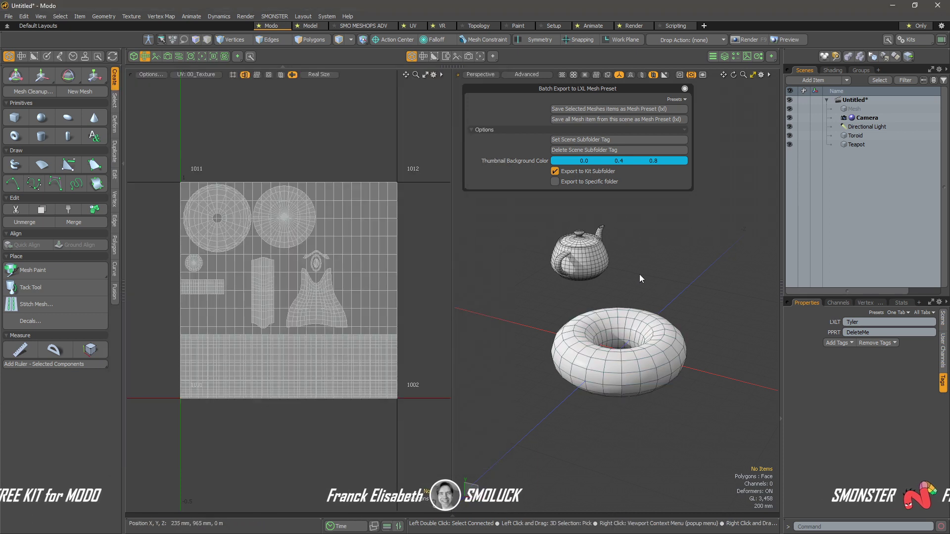
key(F6)
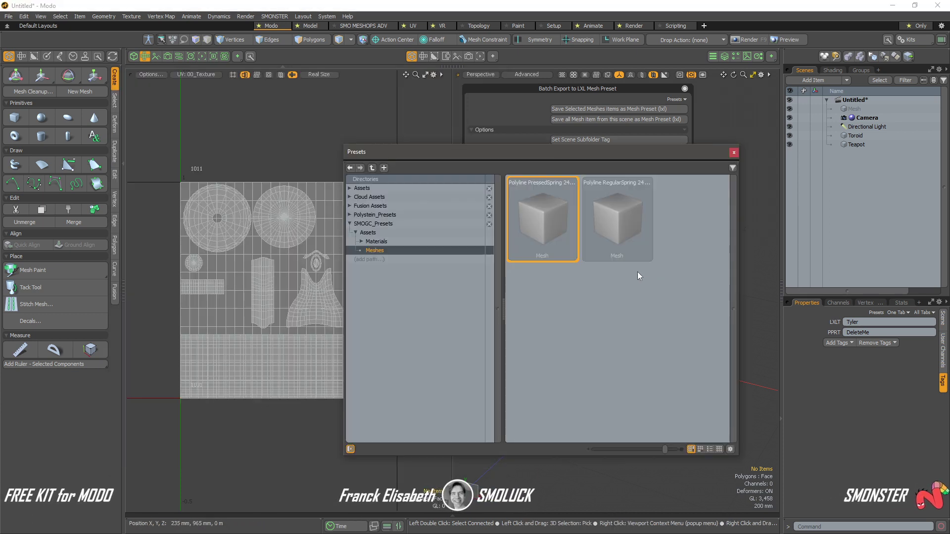
drag(633, 155, 638, 198)
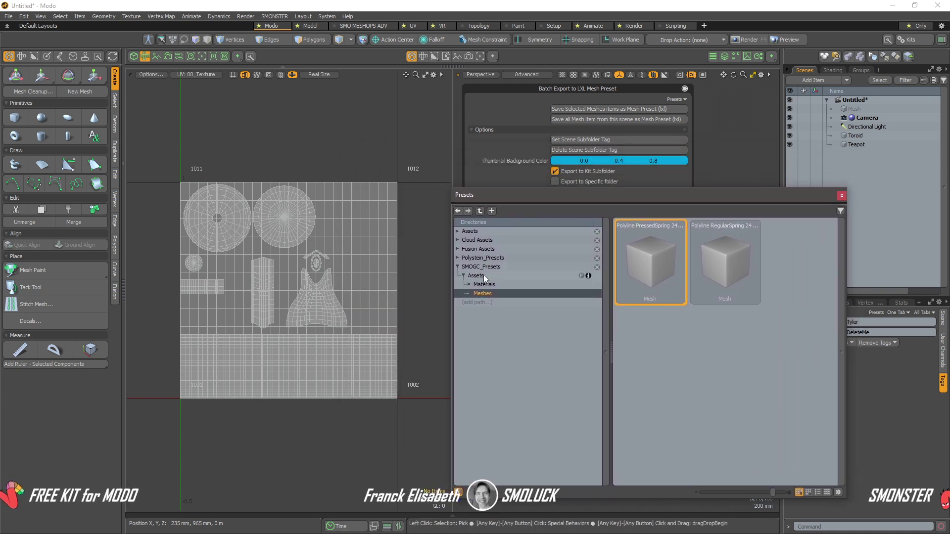
mouse_move(630, 258)
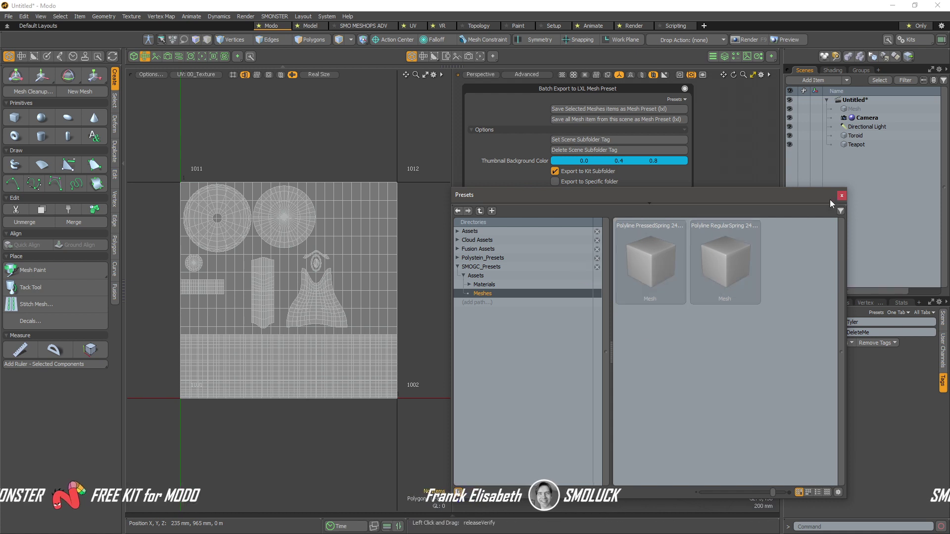
click(842, 195)
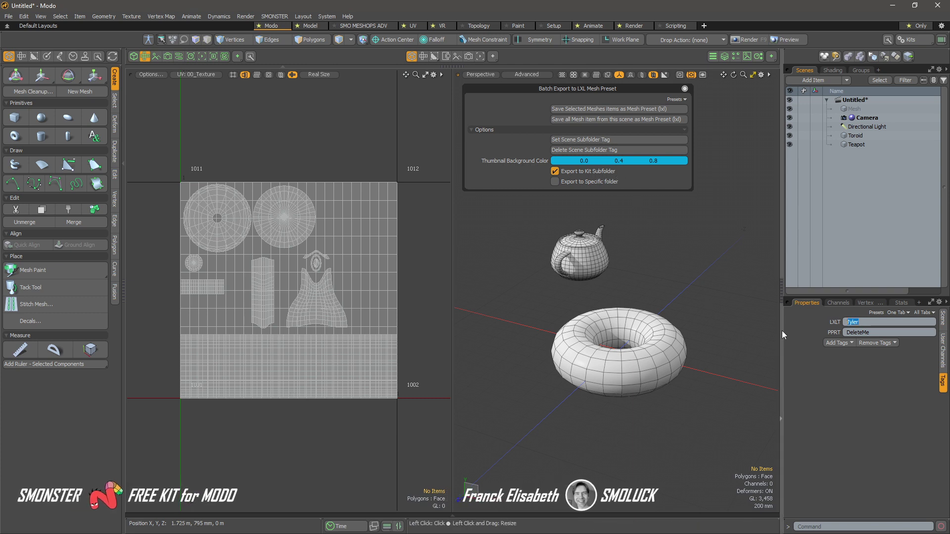
click(858, 324)
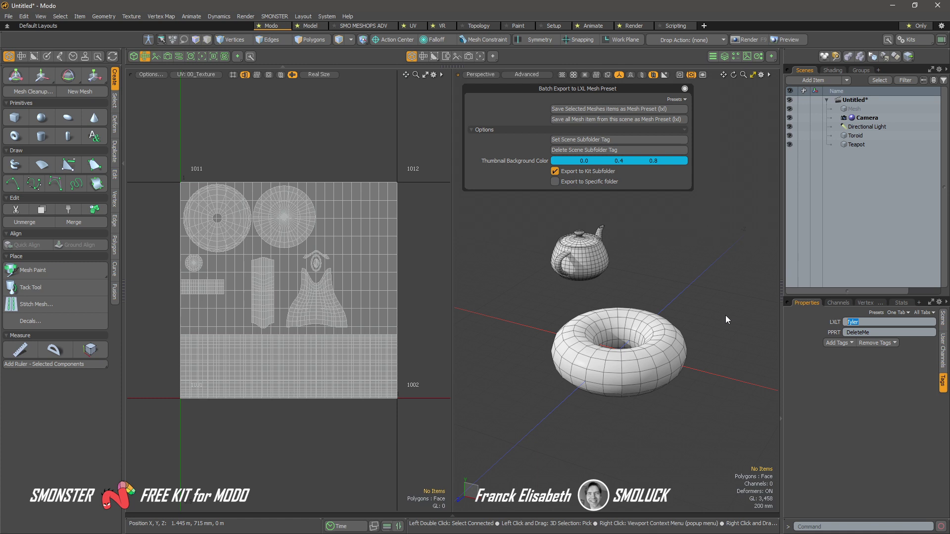
- Select the teapot and the torus and batch-save the selected meshes as LXL mesh presets
mouse_move(693, 256)
right_down()
mouse_move(532, 210)
mouse_move(707, 316)
mouse_move(693, 268)
right_up()
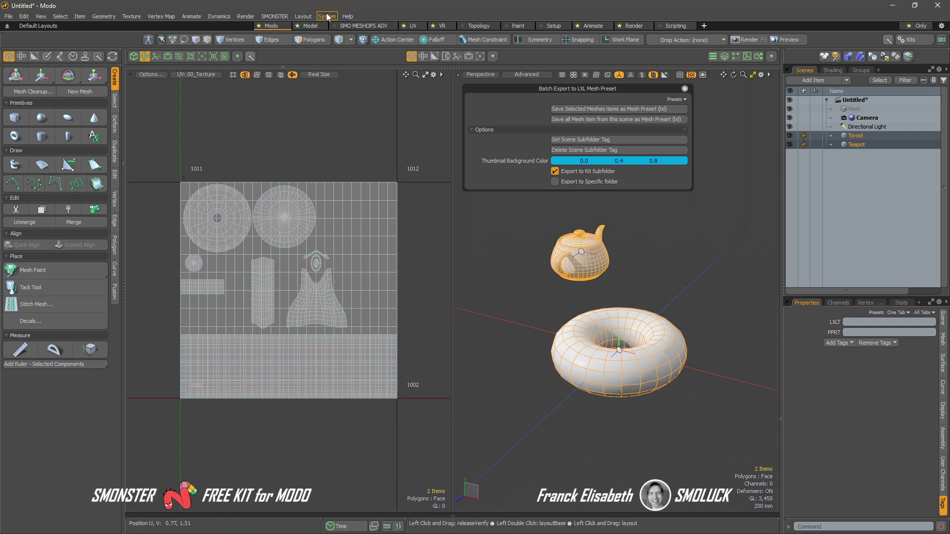
click(639, 225)
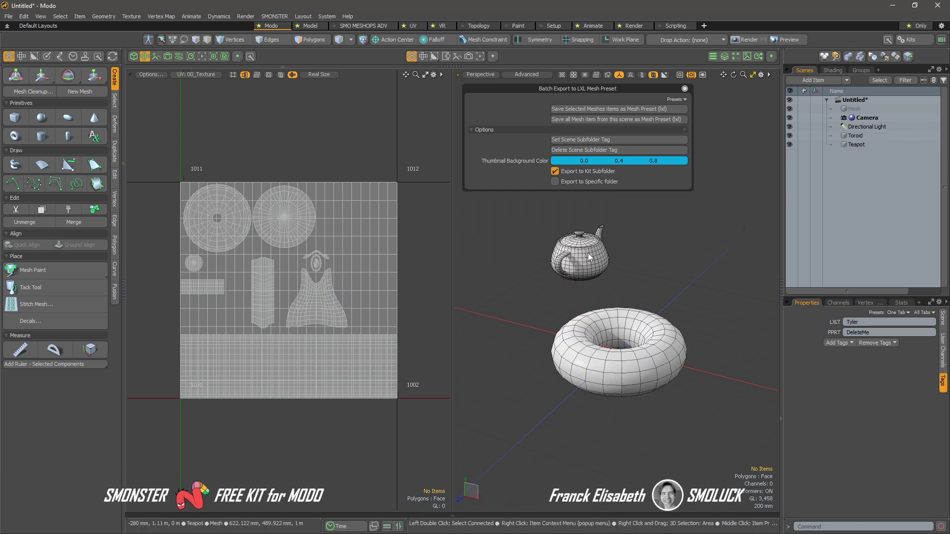
click(586, 254)
shift+click(644, 326)
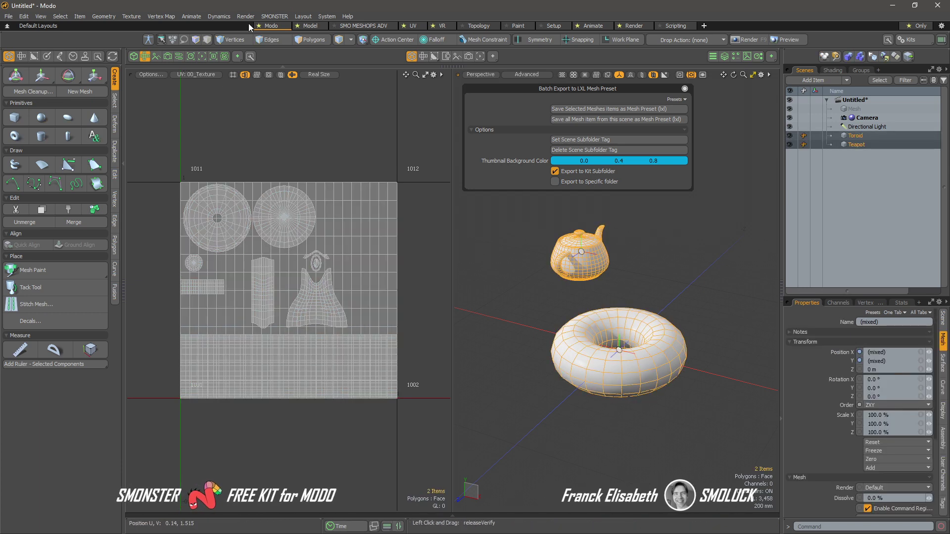
click(275, 17)
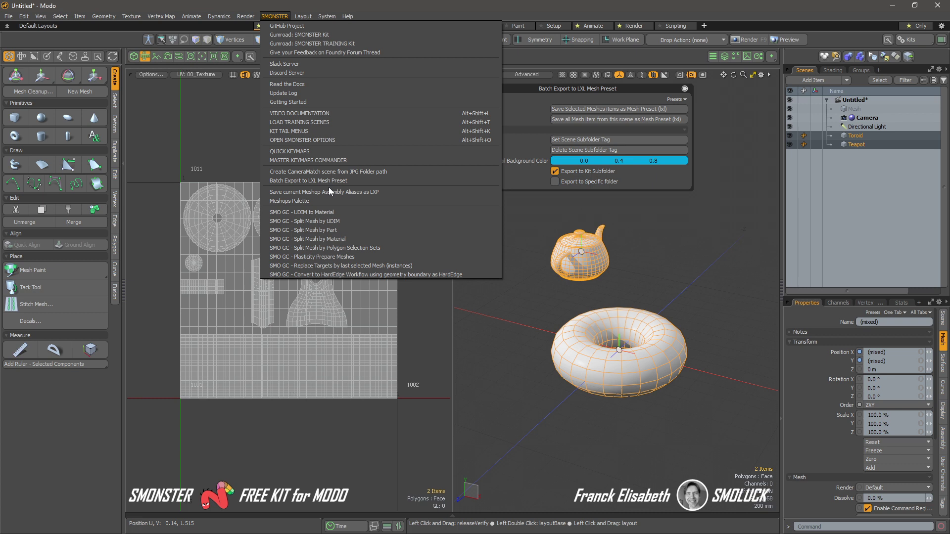
click(606, 103)
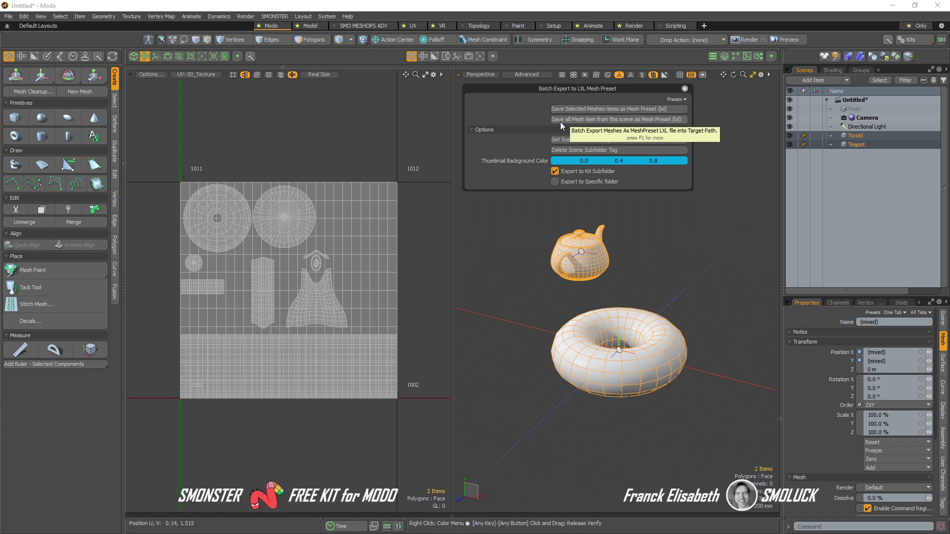
click(605, 110)
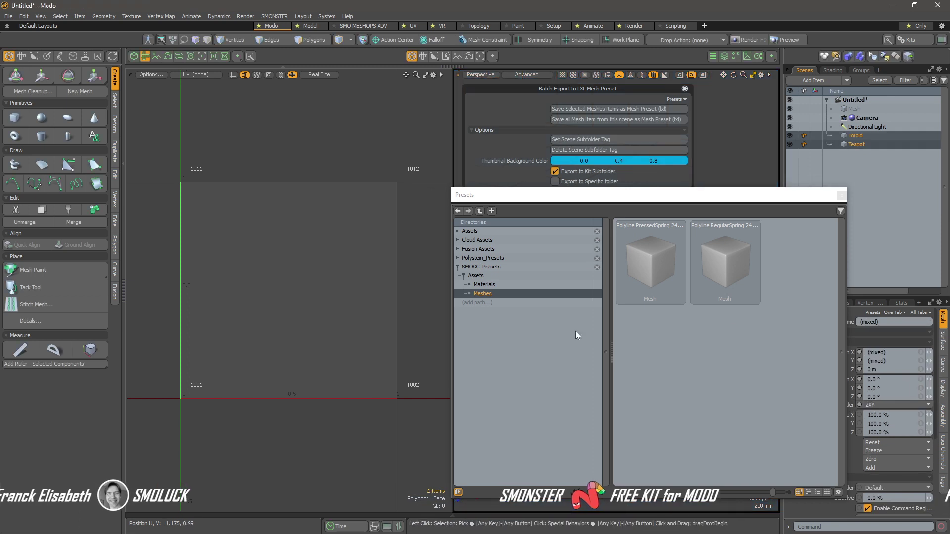
- Open the exported subfolder under Meshes in the preset browser and inspect the Teapot and Toroid presets
click(470, 293)
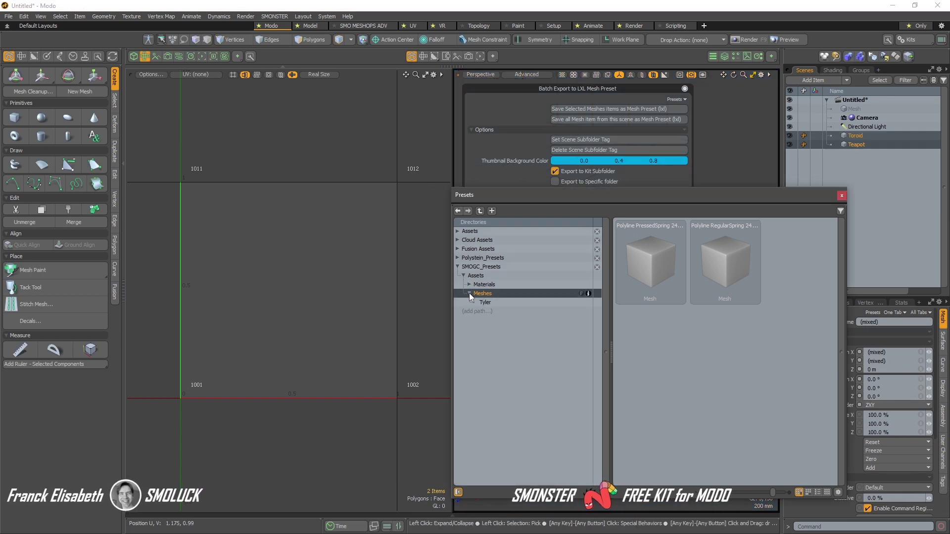
click(492, 303)
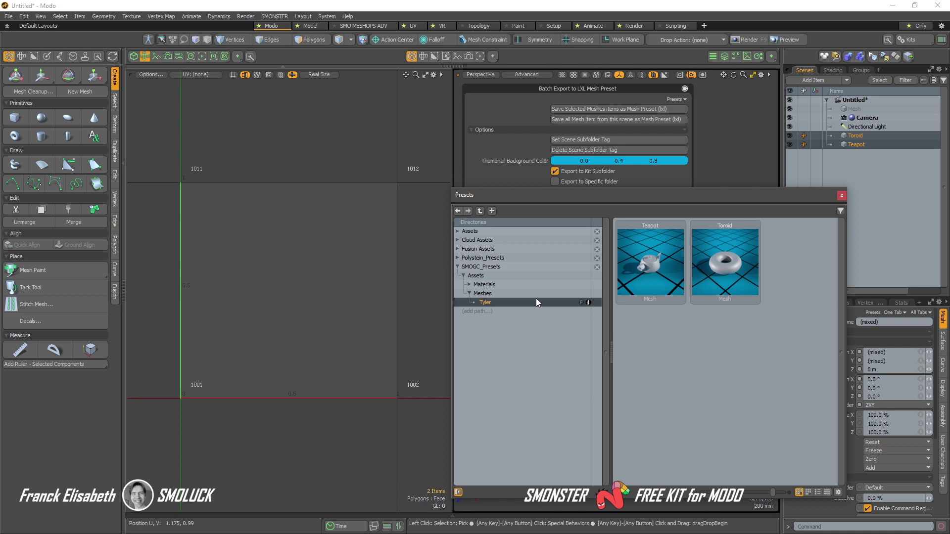
click(671, 277)
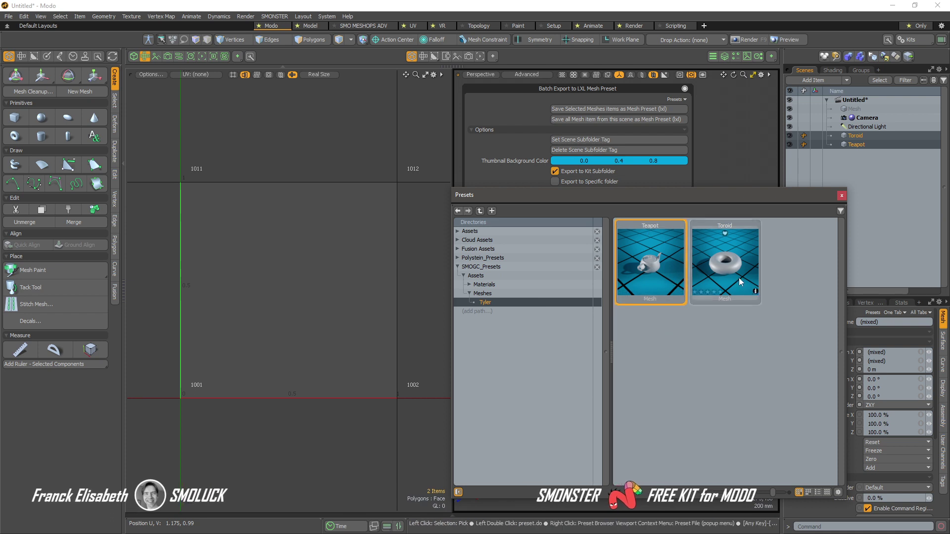
- Place the Teapot preset from the preset browser at the torus's centre and move it up beside the original teapot
click(738, 277)
click(651, 262)
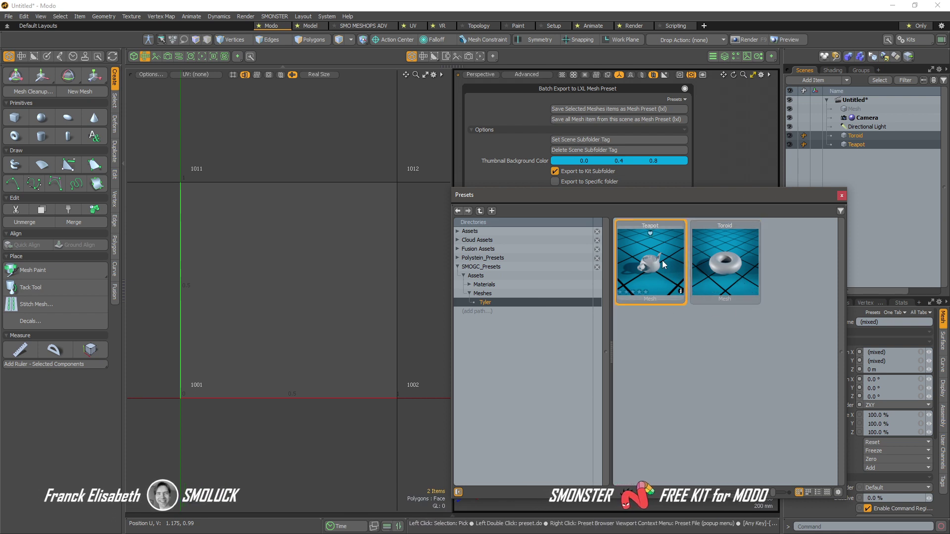
drag(718, 197, 382, 203)
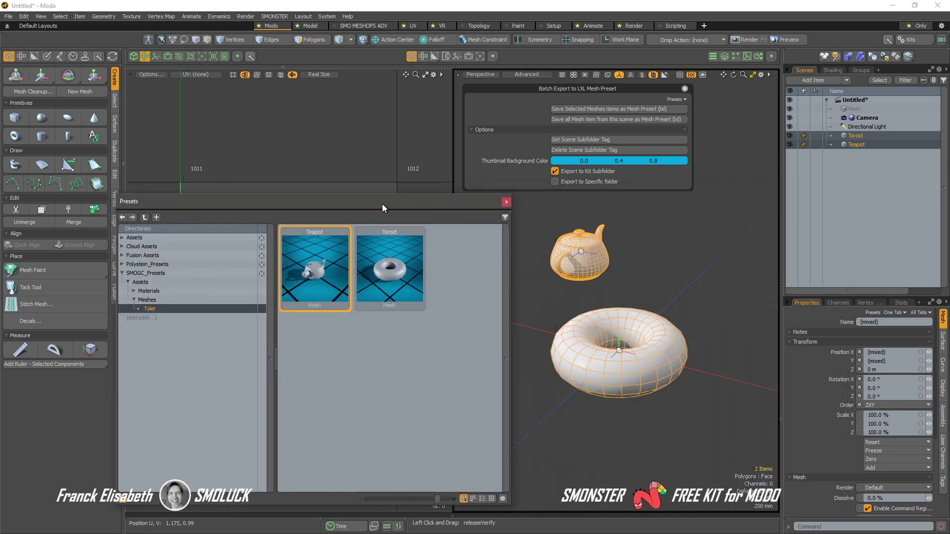
click(646, 216)
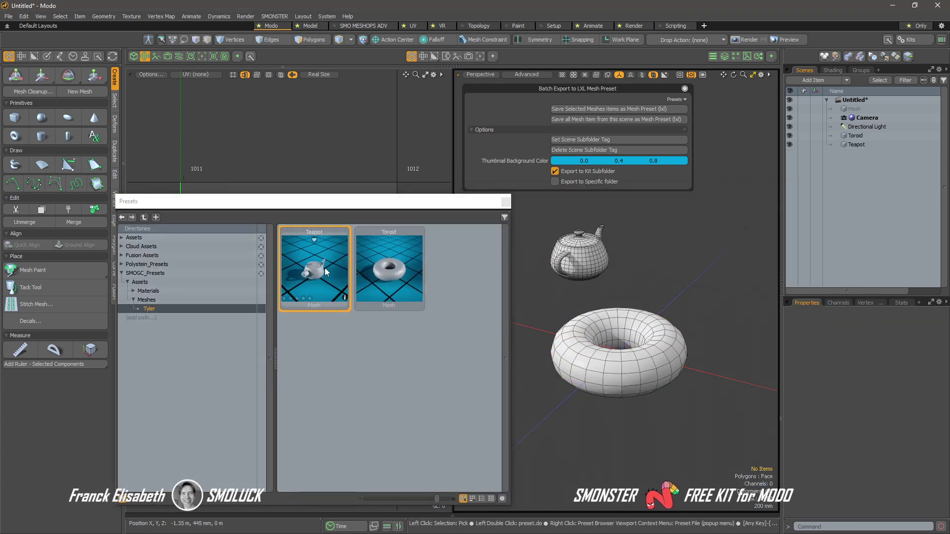
drag(325, 268, 620, 341)
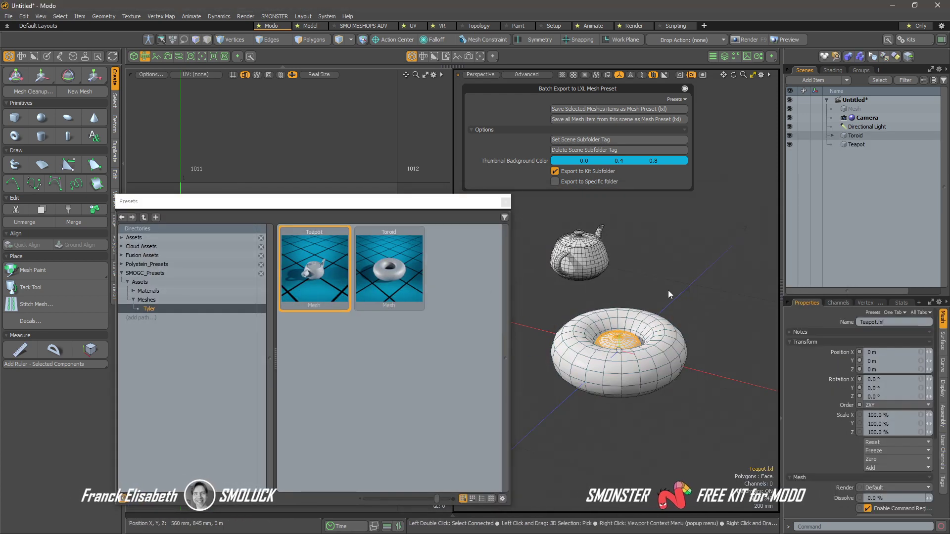
key(w)
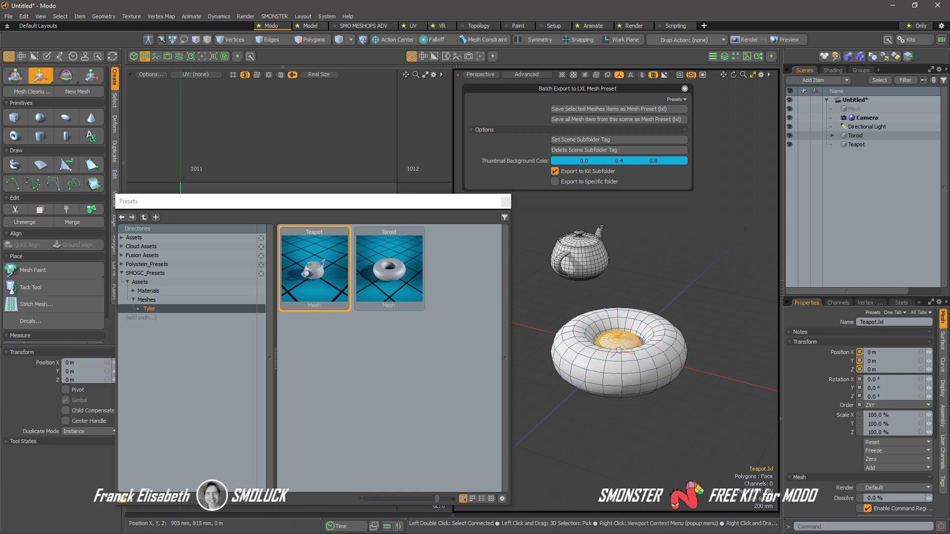
drag(629, 345, 731, 260)
click(721, 352)
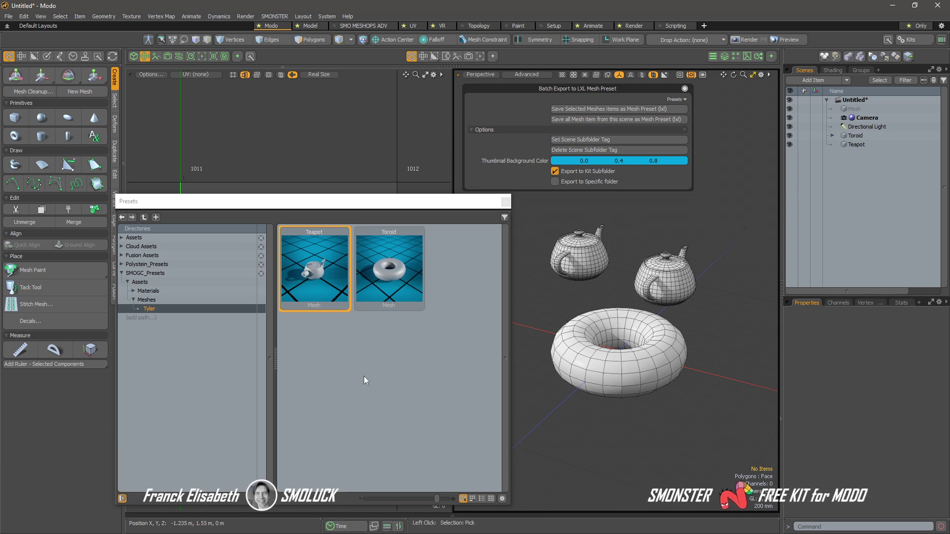
- Enable both Export to Kit Subfolder and Export to Specific folder for the batch export, and close the preset browser
click(160, 301)
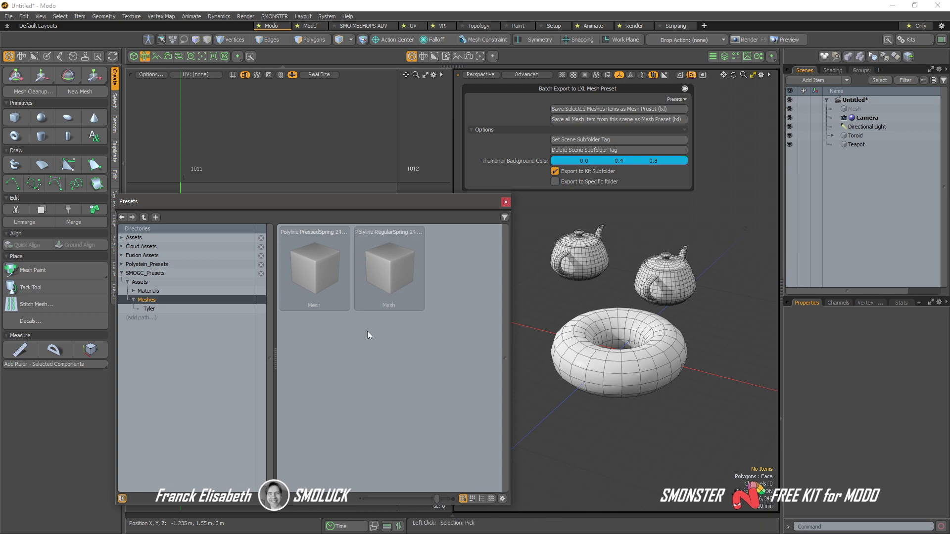
click(575, 172)
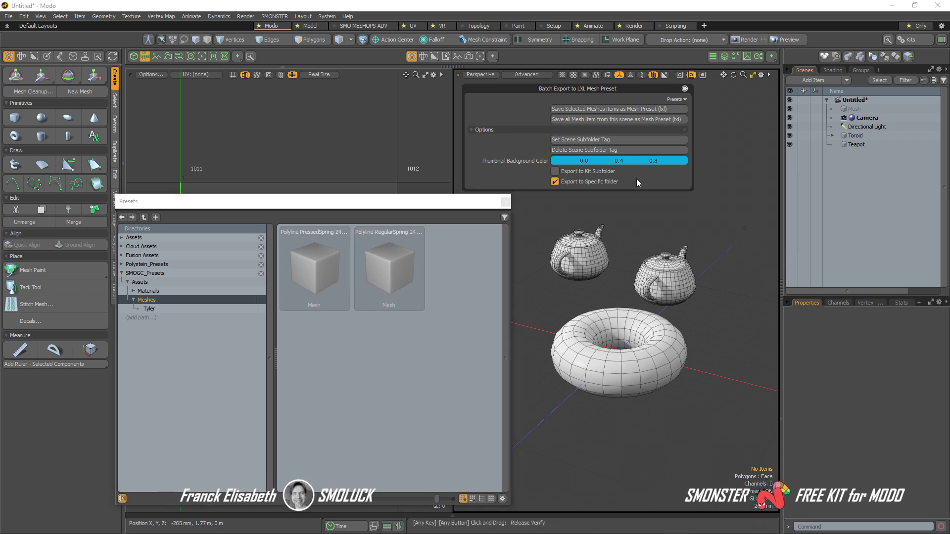
click(506, 202)
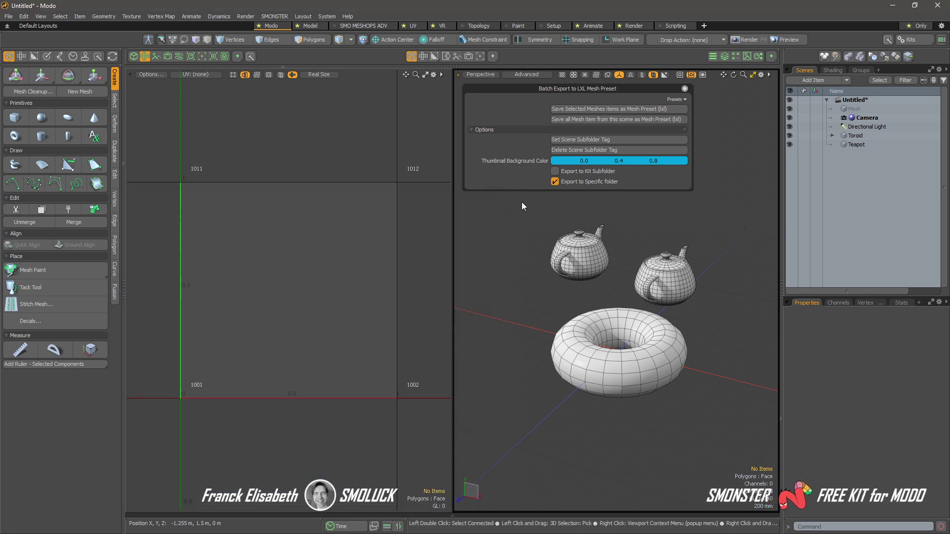
click(576, 172)
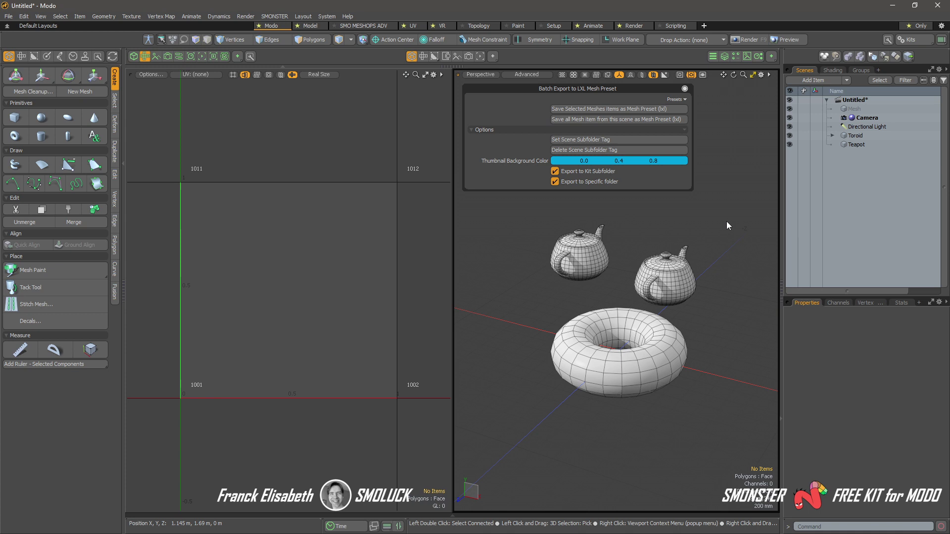
- Delete the empty Mesh item from the scene and show the scene item's tags
click(874, 99)
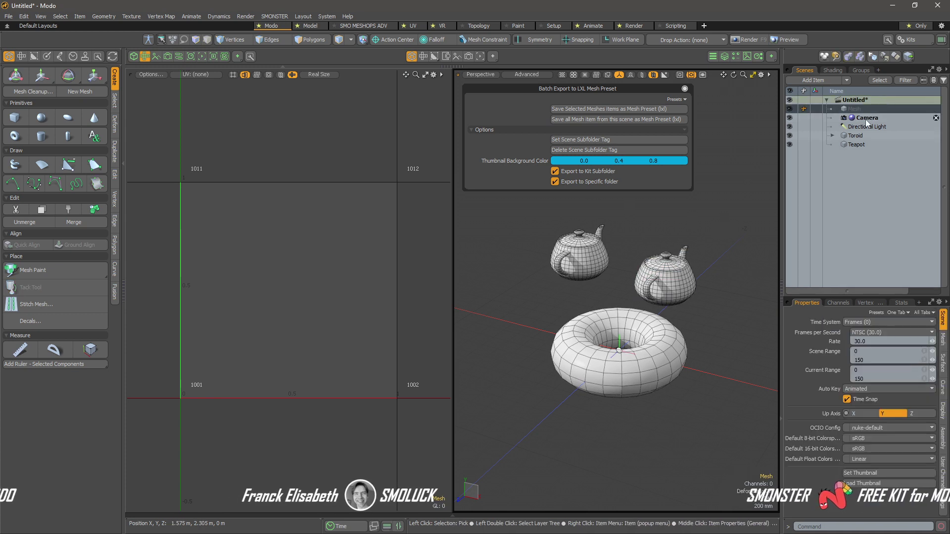
click(869, 119)
click(875, 99)
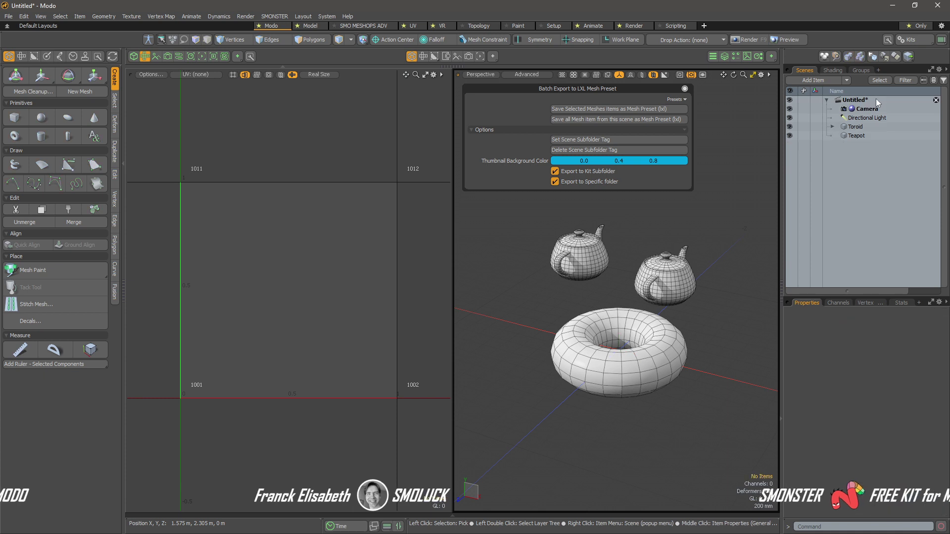
click(942, 377)
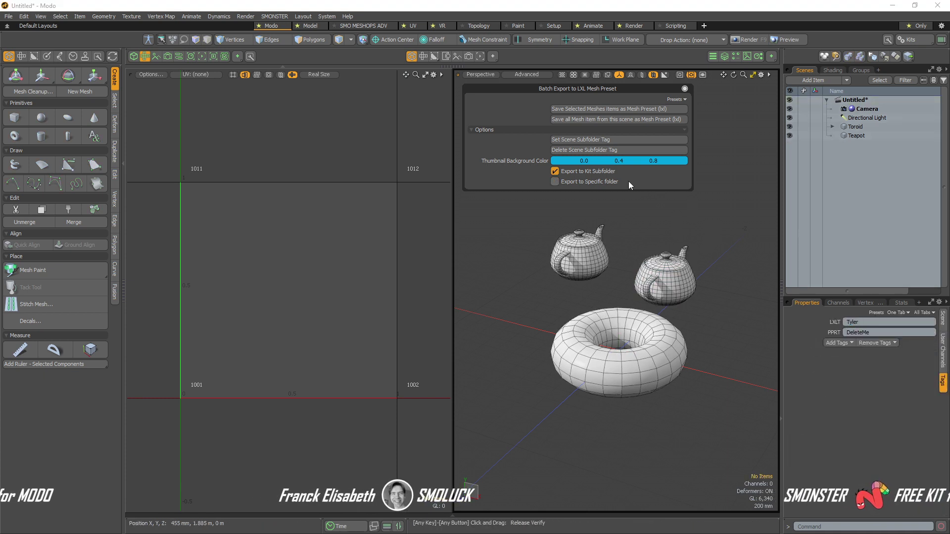
- Set the thumbnail background color to red with RGB values 0.8, 0.11 and 0.11
right_drag(682, 200, 643, 161)
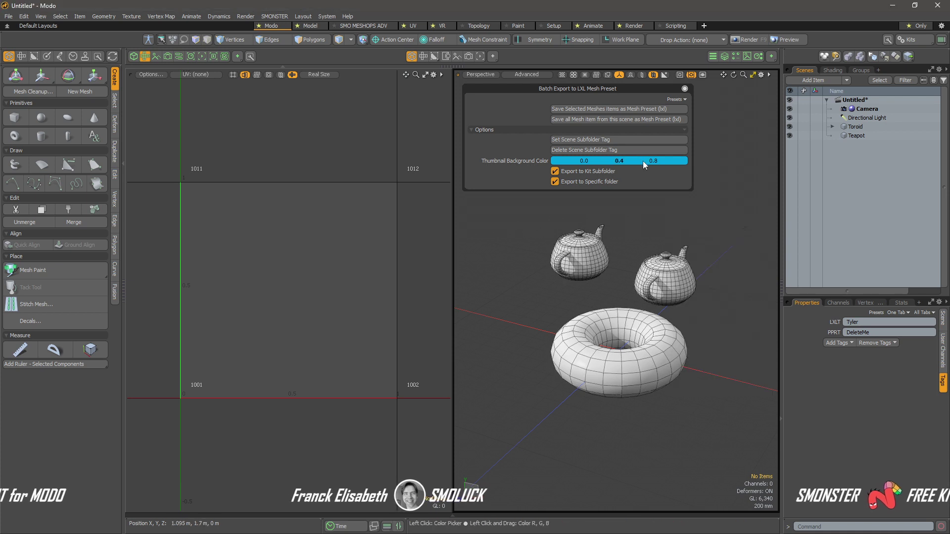
click(635, 161)
click(358, 74)
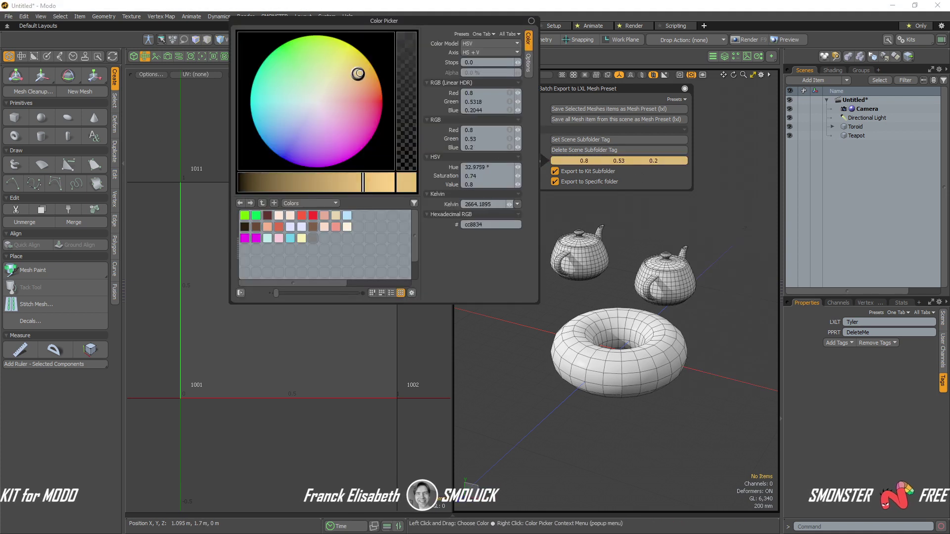
mouse_move(364, 70)
mouse_down()
mouse_move(356, 60)
mouse_move(374, 101)
mouse_up()
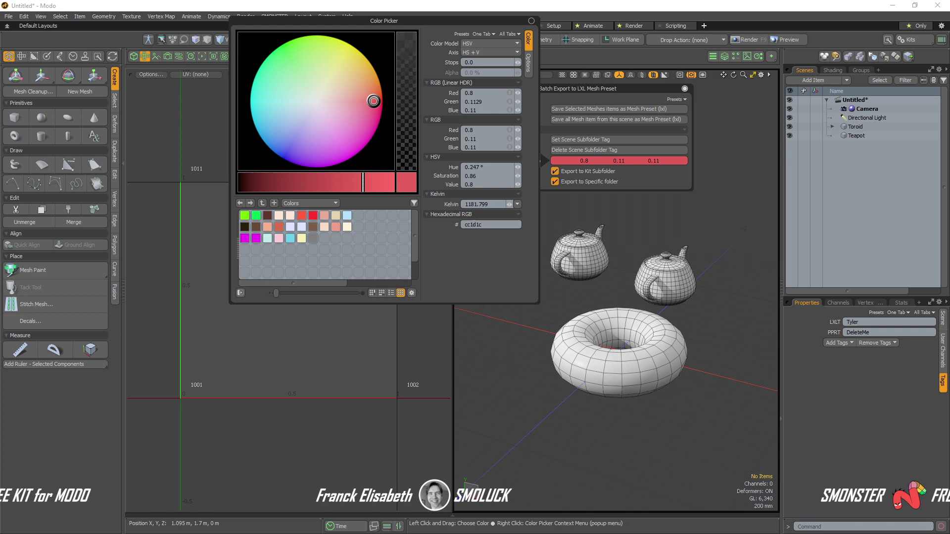
click(646, 281)
- Delete the teapot added from the preset and select the original teapot and the torus
mouse_move(669, 209)
right_down()
mouse_move(689, 378)
mouse_move(683, 322)
right_up()
click(717, 265)
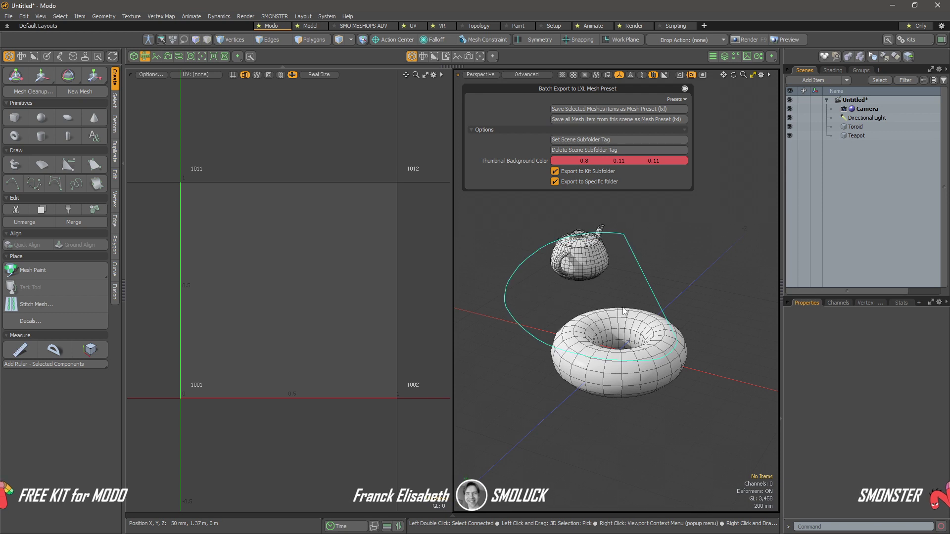
right_drag(624, 310, 624, 312)
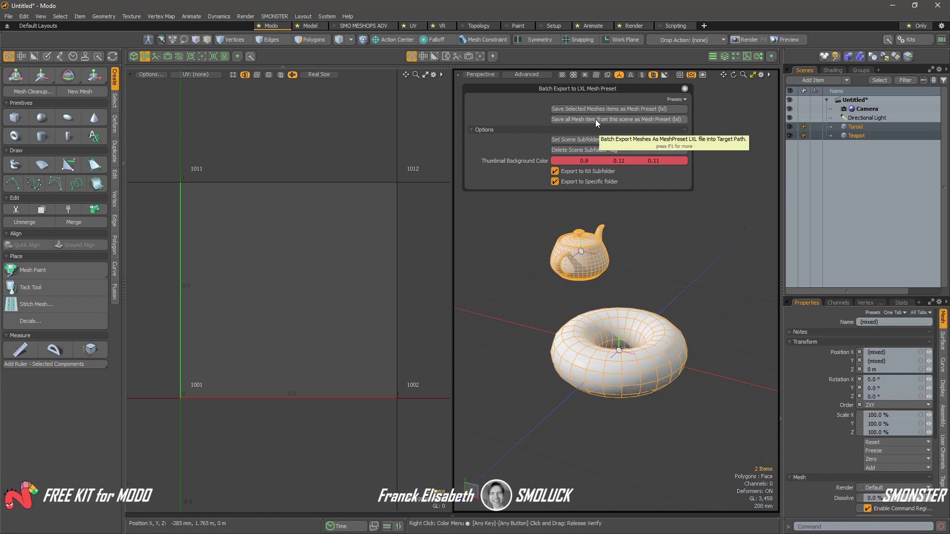
- Batch-save the selected meshes as LXL mesh presets, choosing C:\TEMP\T as the specific export folder
click(584, 109)
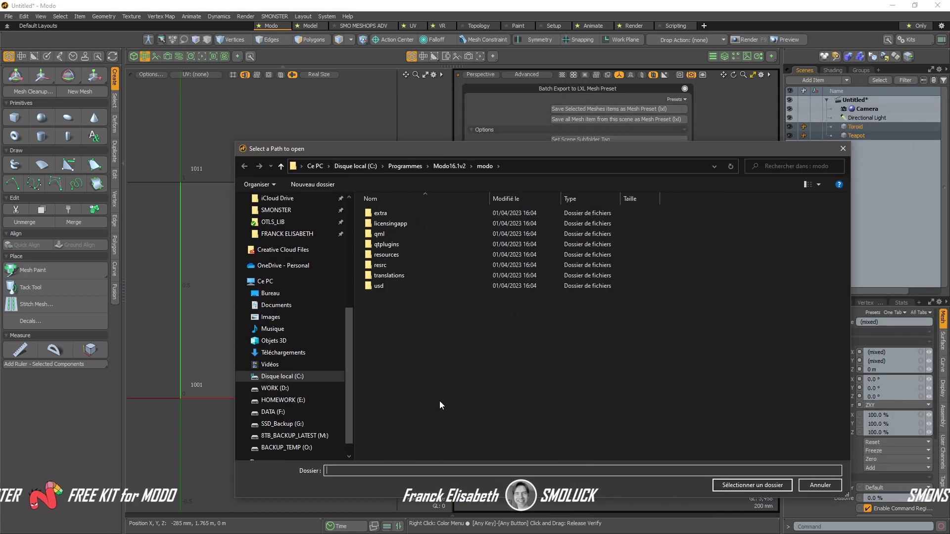
click(309, 376)
click(406, 379)
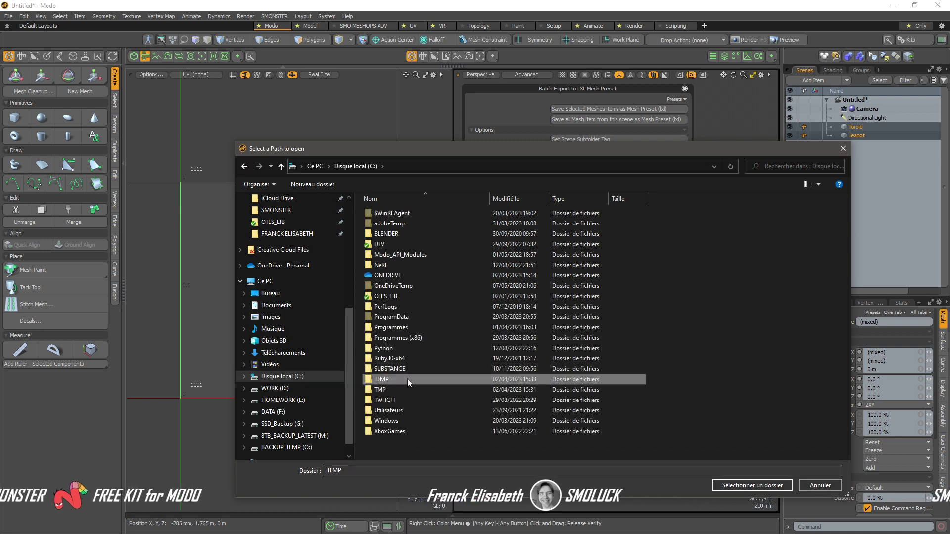
double_click(408, 379)
double_click(640, 227)
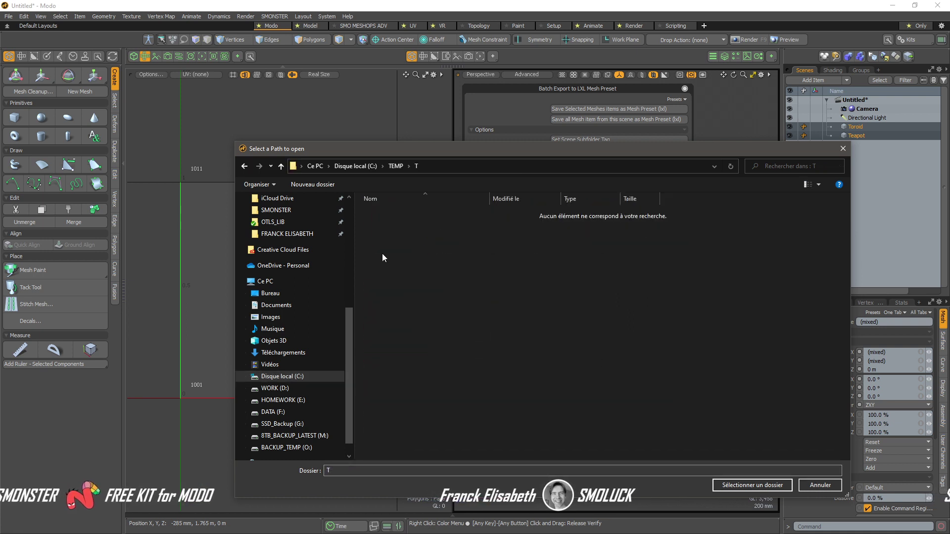
click(769, 486)
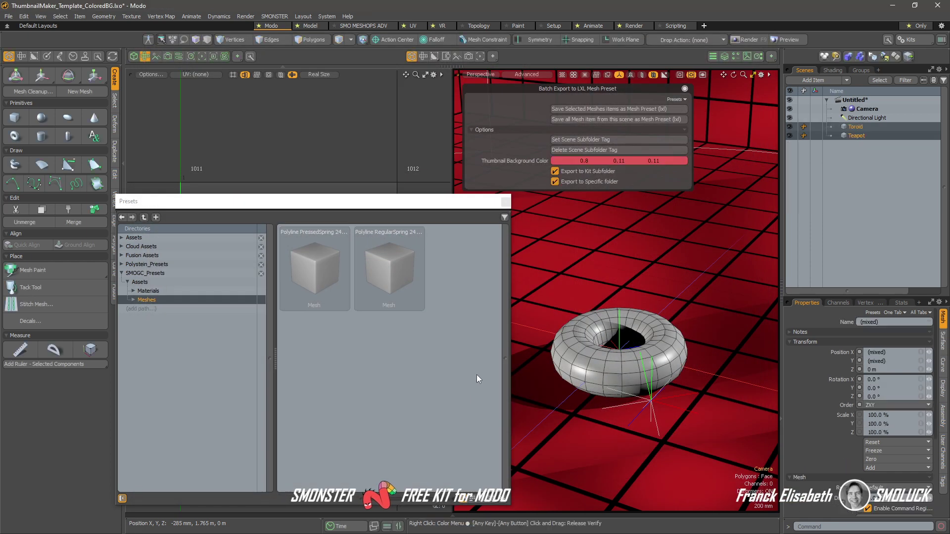
- Switch to File Explorer and go from the kit's Meshes folder to the Ce PC drive list
double_click(398, 353)
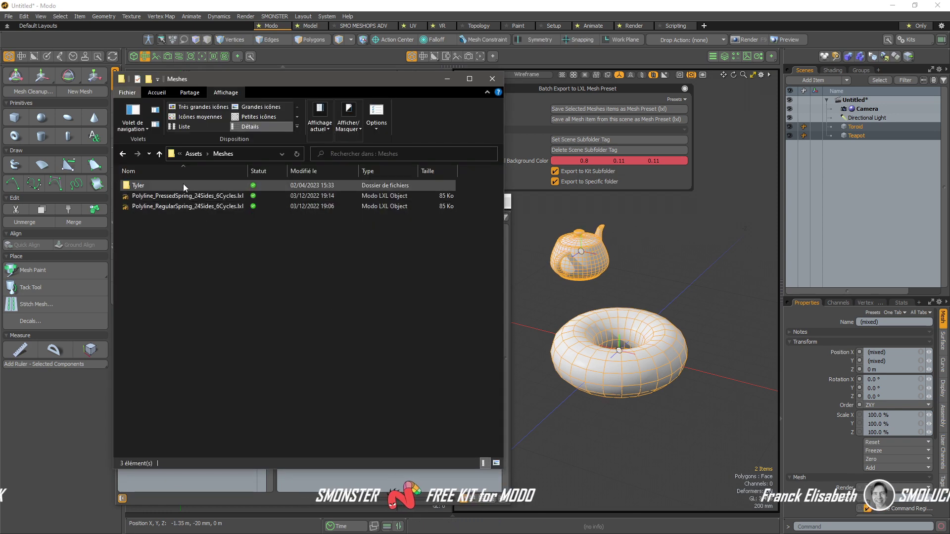
click(179, 154)
click(365, 270)
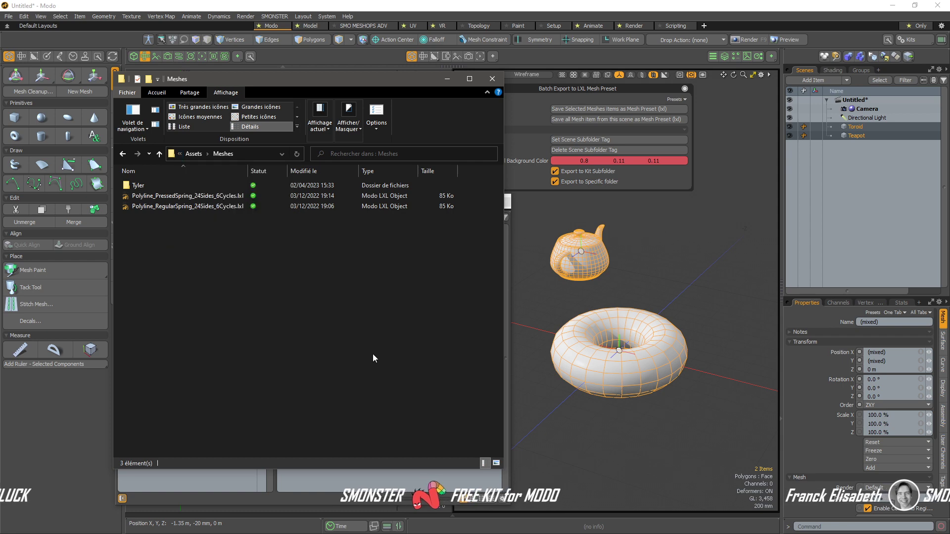
click(376, 306)
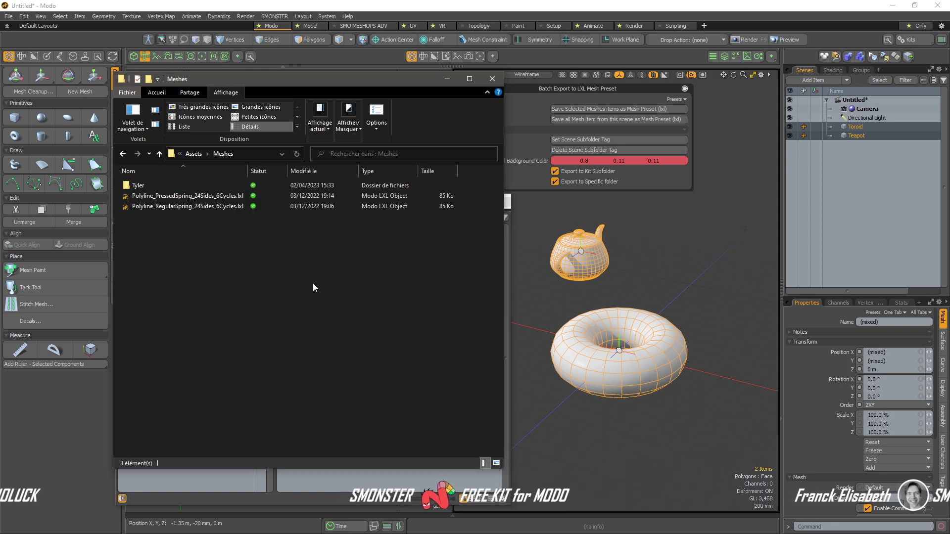
click(179, 155)
click(208, 153)
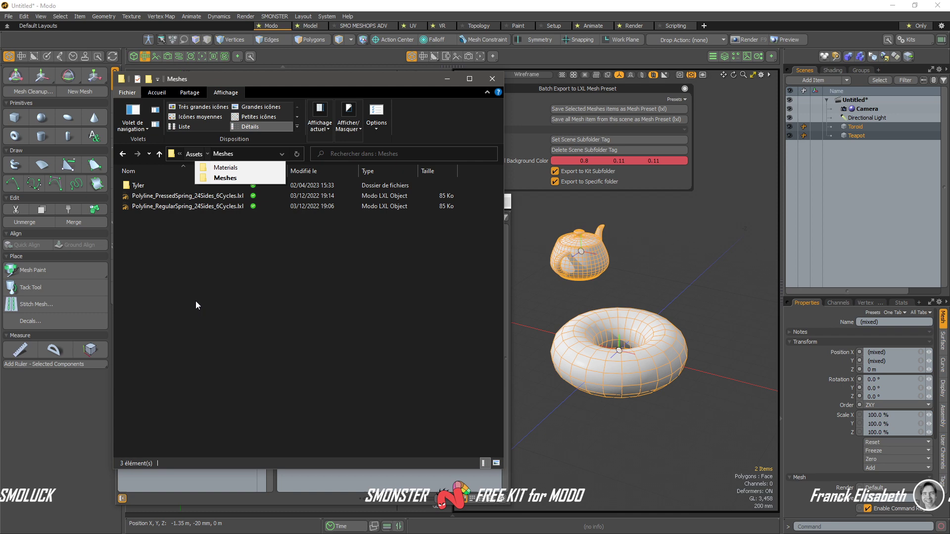
click(179, 155)
click(210, 298)
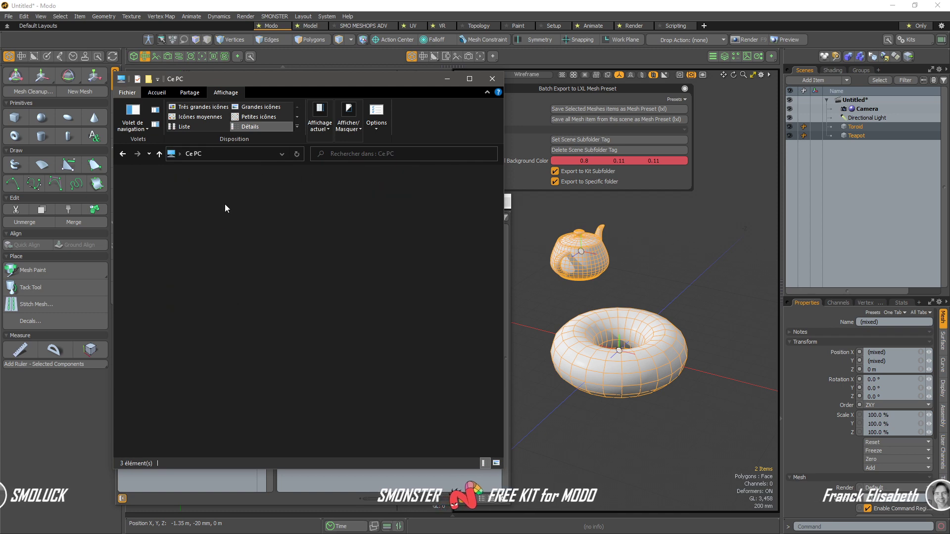
- Browse through drive C:, TEMP and T to the exported subfolder and inspect the Teapot.lxl and Toroid.lxl files
double_click(216, 281)
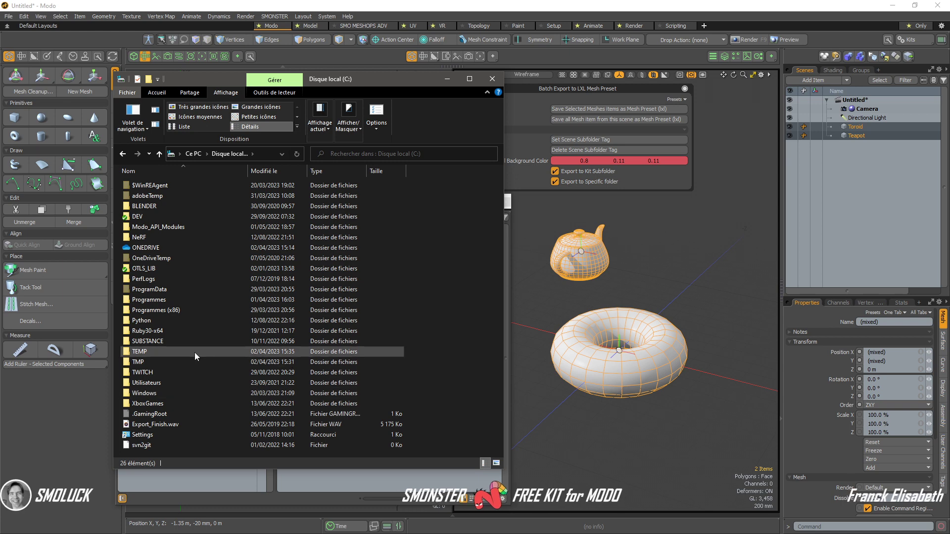
double_click(195, 352)
double_click(435, 202)
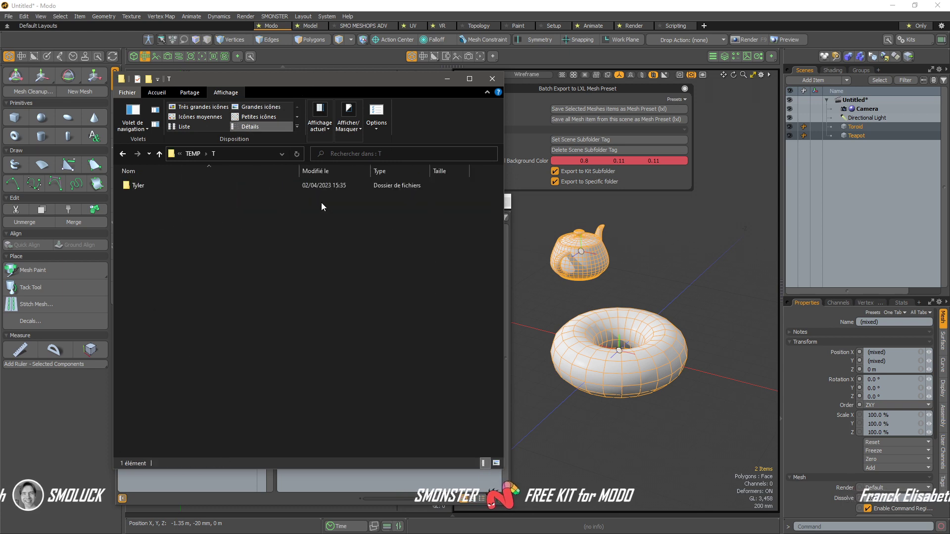
click(163, 184)
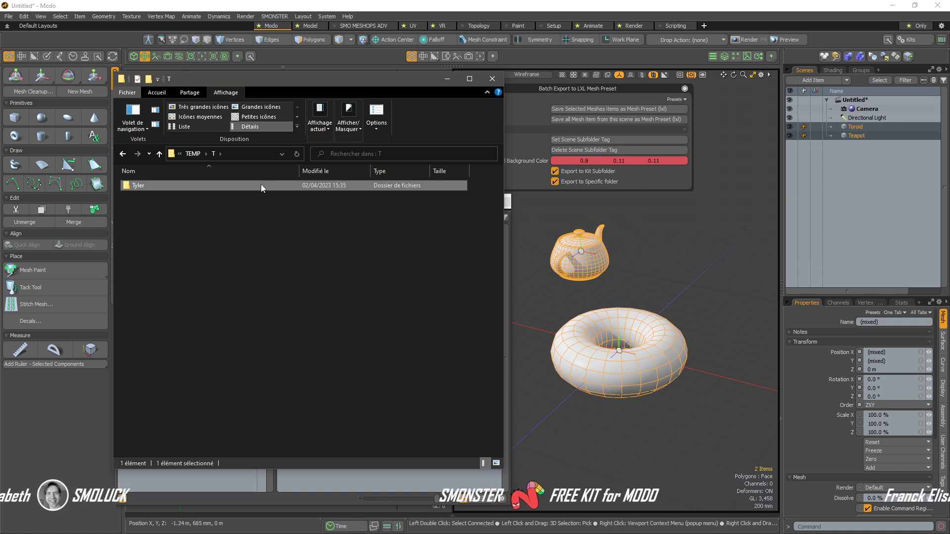
double_click(281, 185)
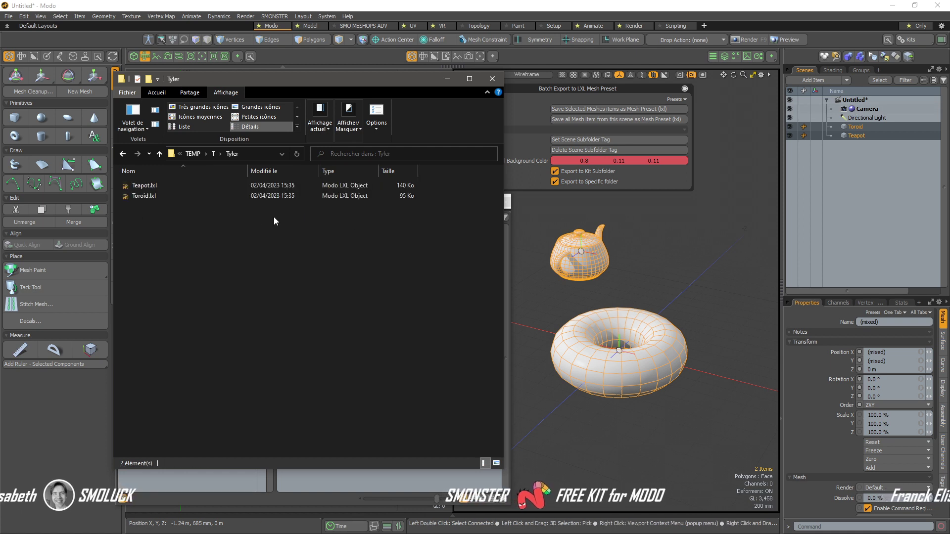
click(166, 186)
click(169, 194)
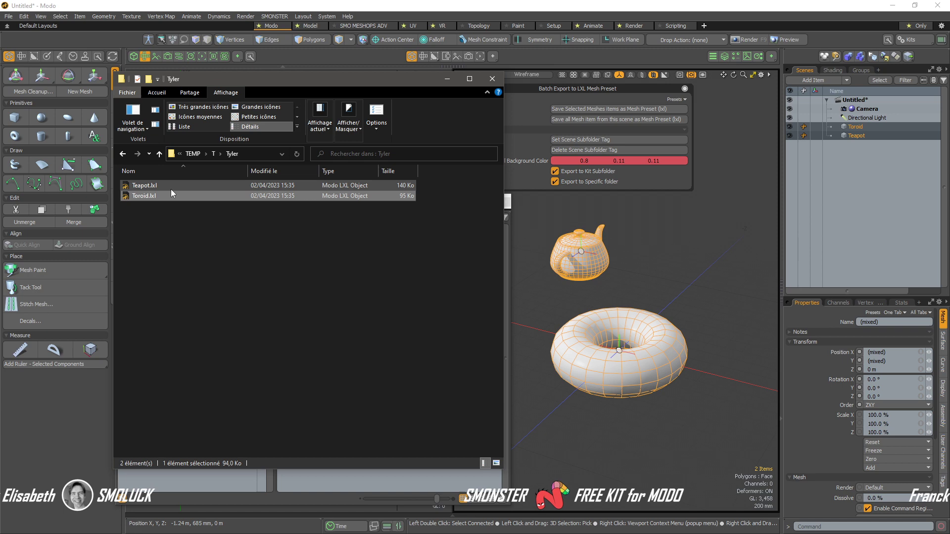
- Return to Modo and inspect the presets of the tagged subfolder under Meshes in the preset browser
click(456, 78)
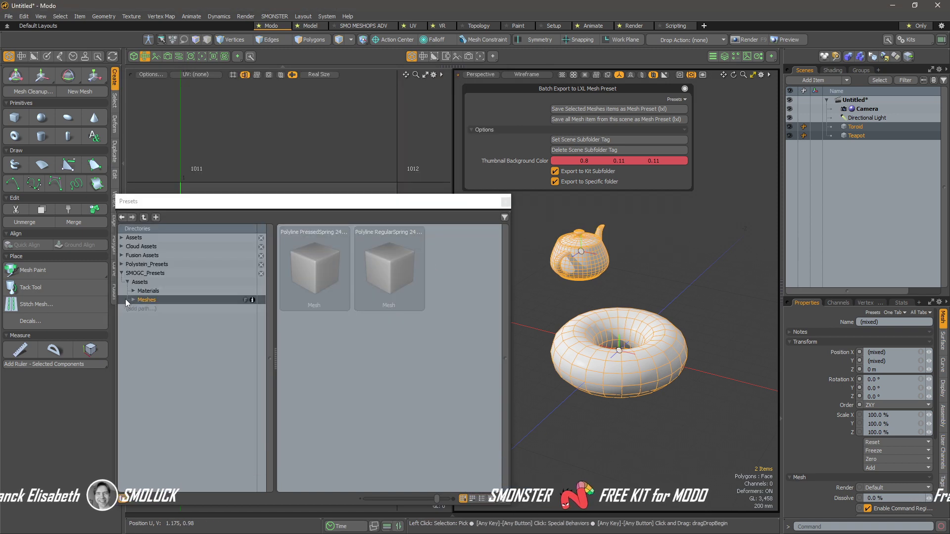
click(133, 299)
click(168, 308)
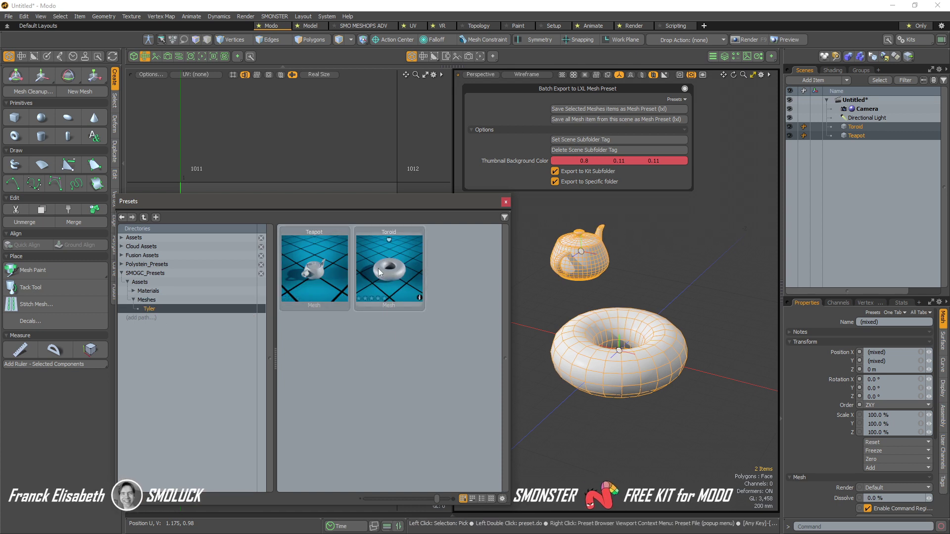
- Add the exported subfolder inside C:\TEMP\T as a new path in the preset browser
click(144, 319)
click(355, 247)
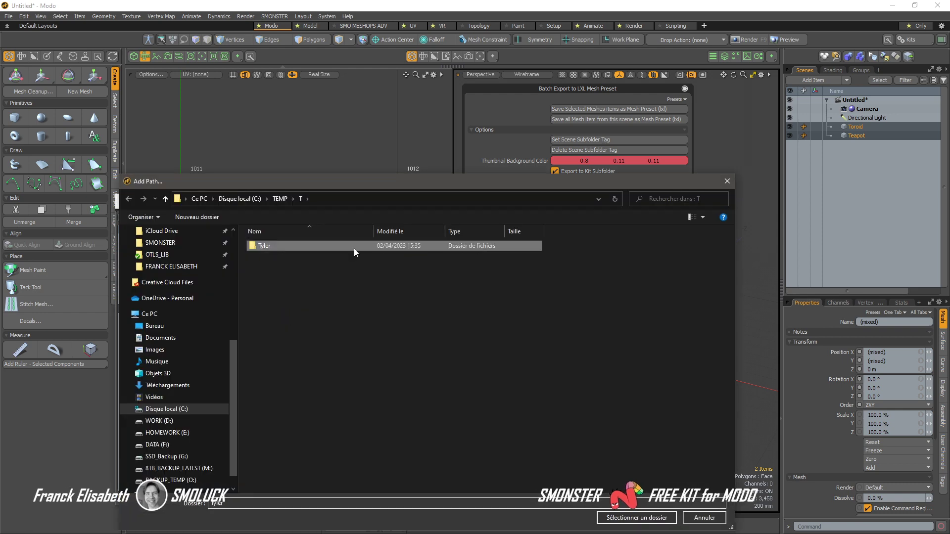
click(625, 515)
- Inspect the Teapot and Toroid mesh presets in the newly added path and close the preset browser
click(321, 270)
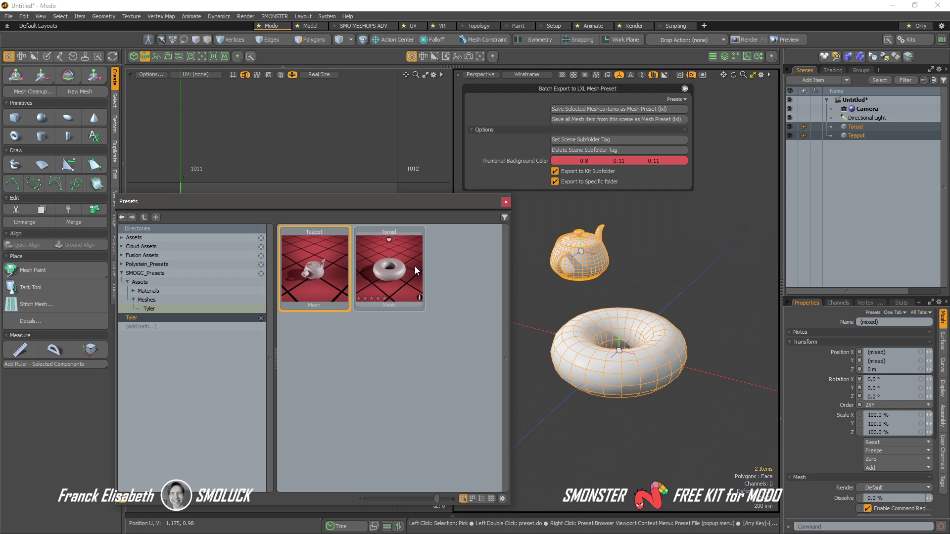
click(415, 265)
click(325, 272)
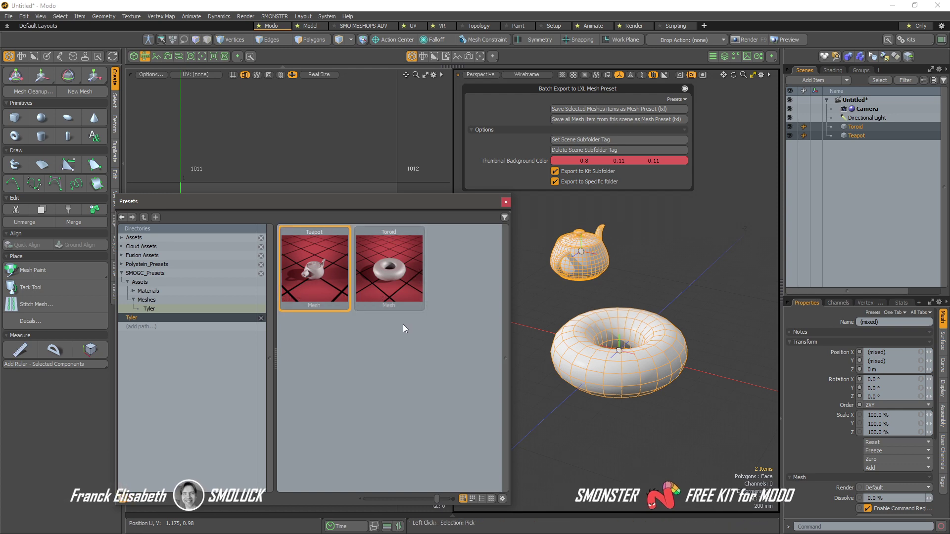
click(395, 337)
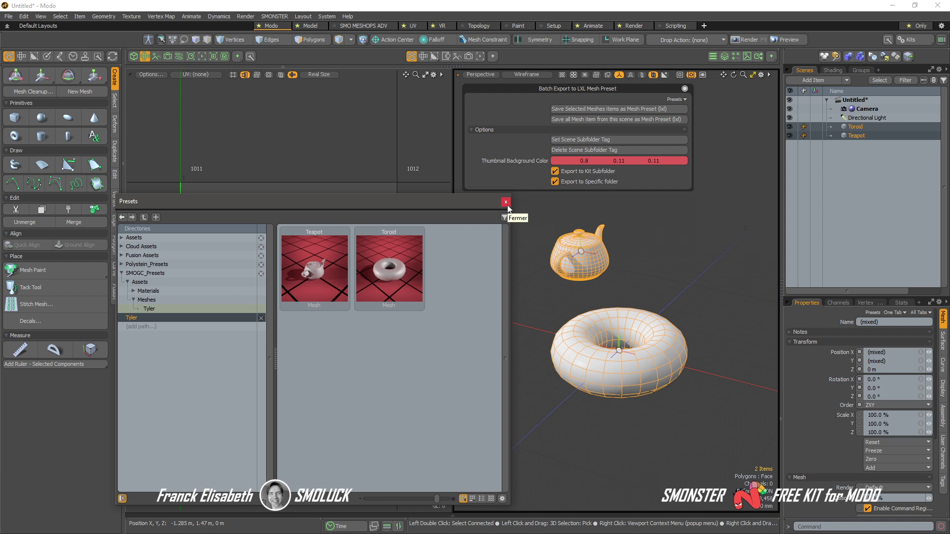
mouse_move(395, 278)
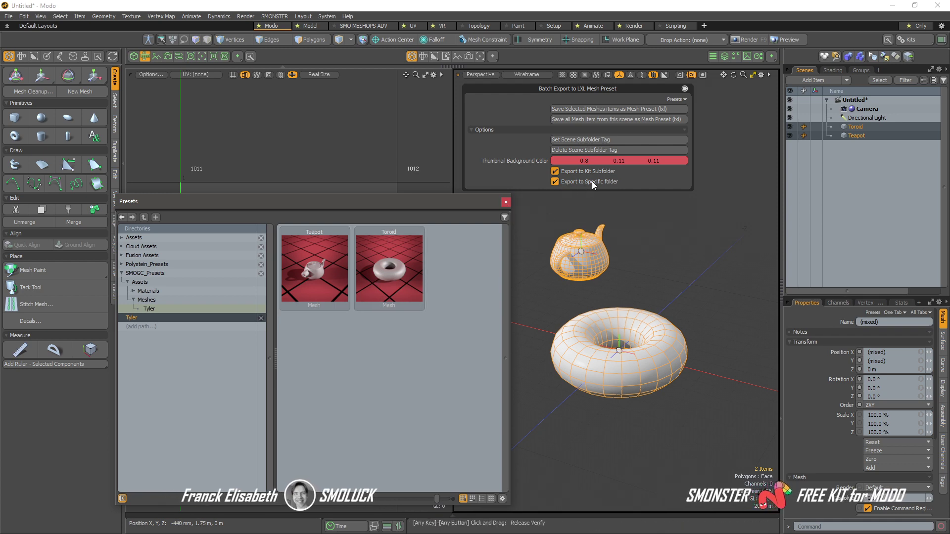
click(507, 202)
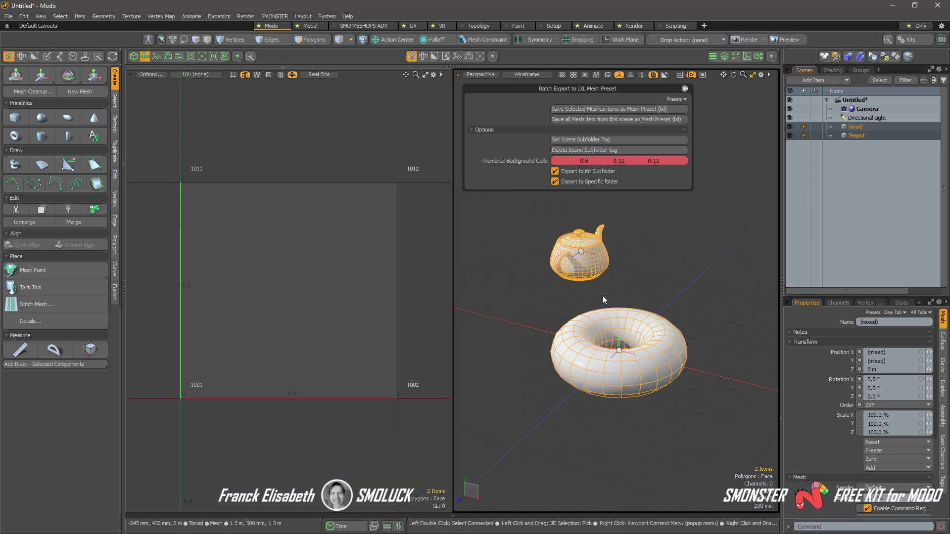
- Clear the selection of the teapot and torus meshes in the perspective viewport
mouse_move(649, 225)
right_down()
mouse_move(510, 256)
mouse_move(694, 265)
right_up()
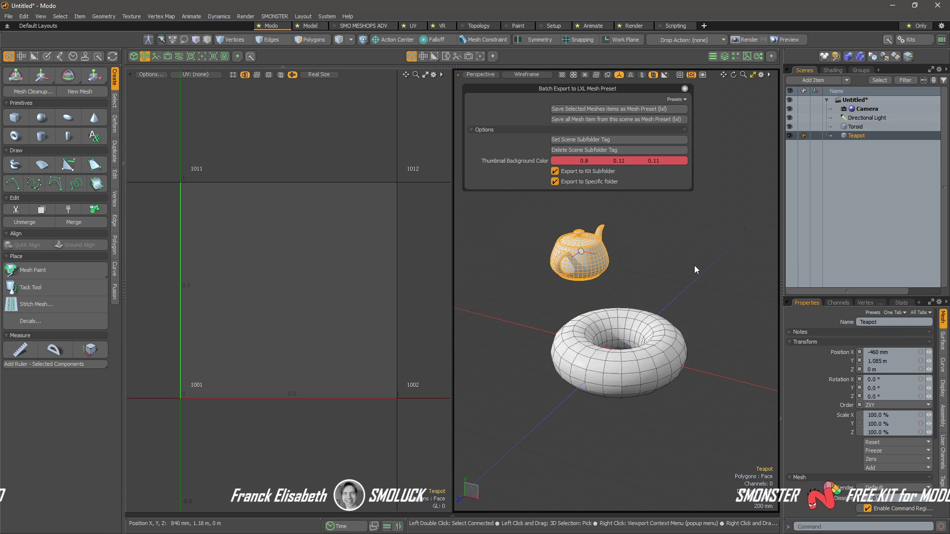
click(638, 245)
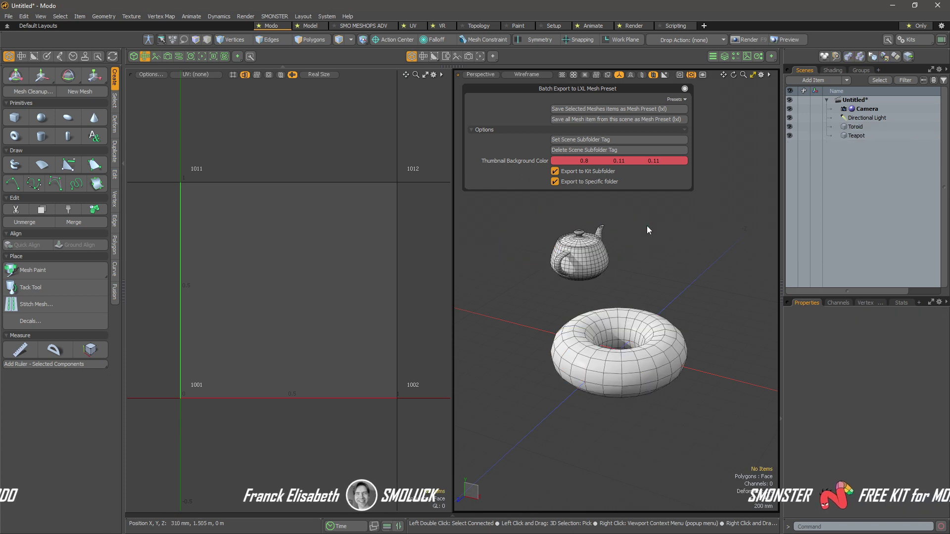
click(601, 248)
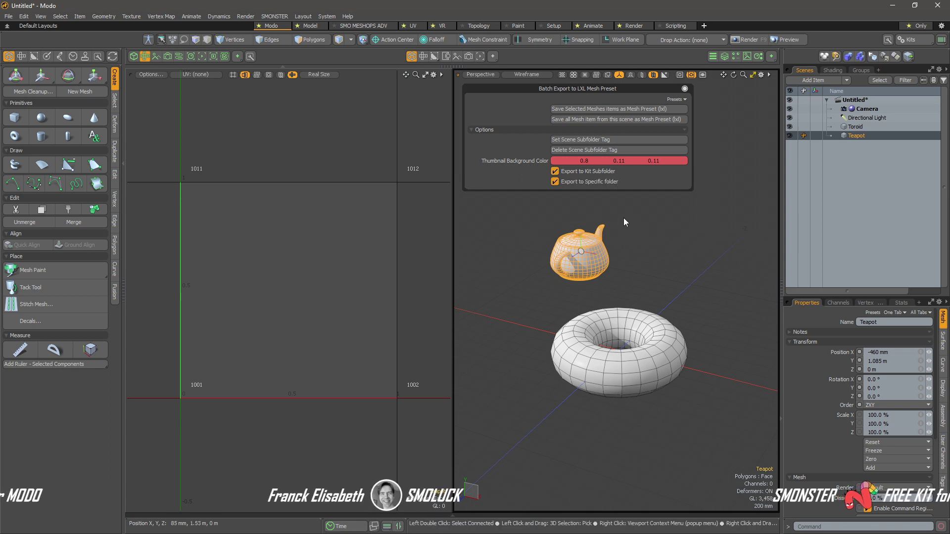
click(639, 304)
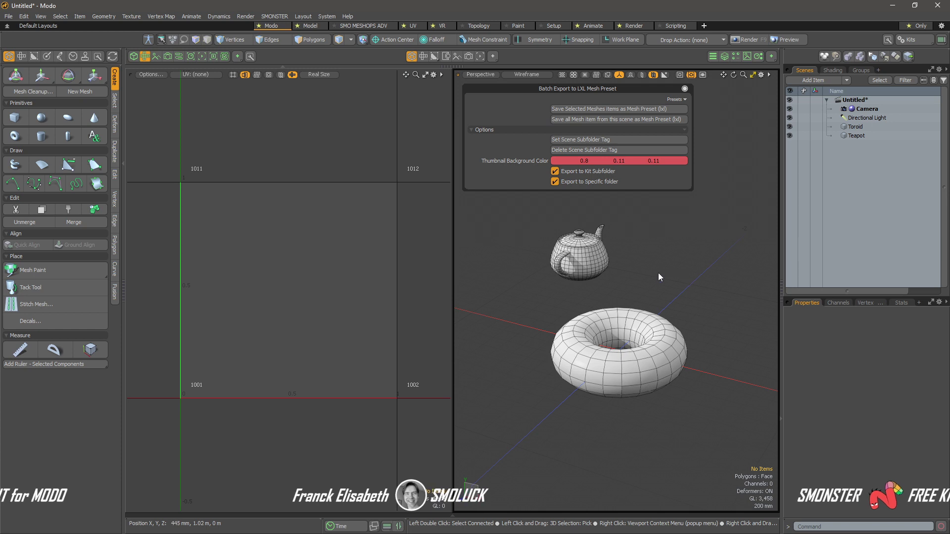